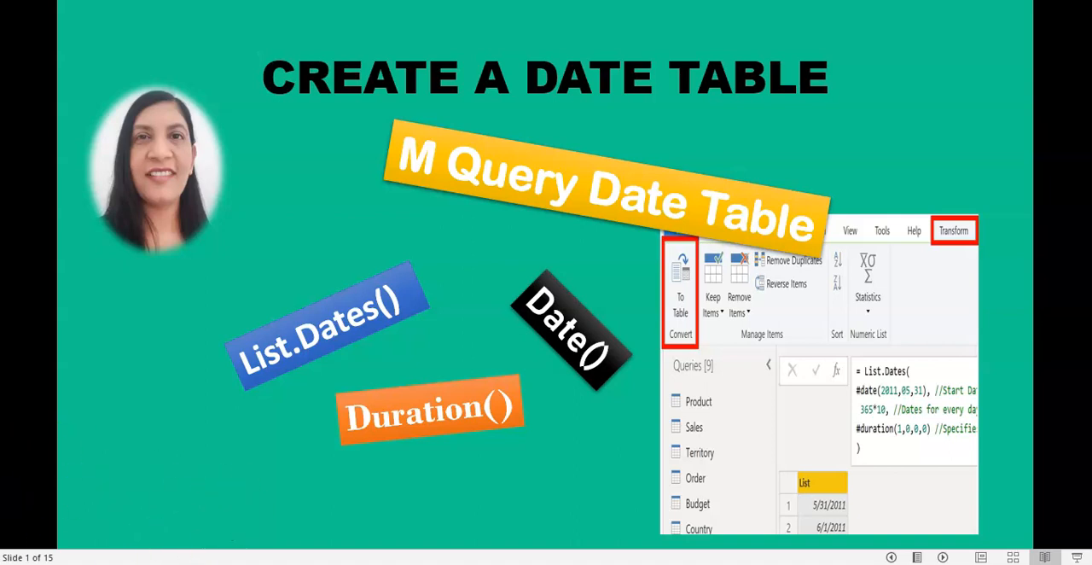
mouse_move(390, 559)
left_click(463, 509)
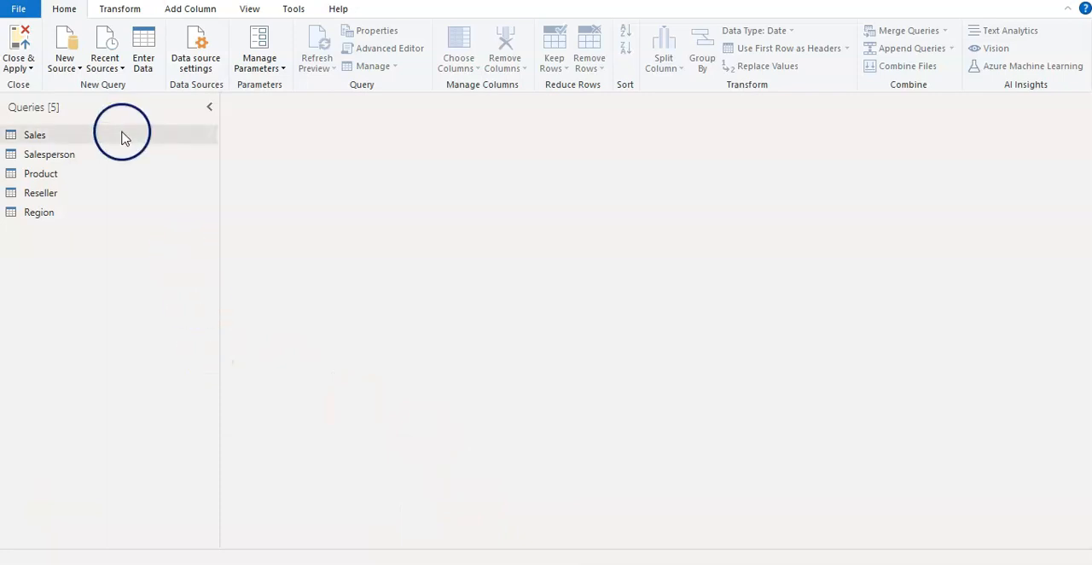
Create a blank query and begin its formula with = List.Dates( ).
left_click(78, 68)
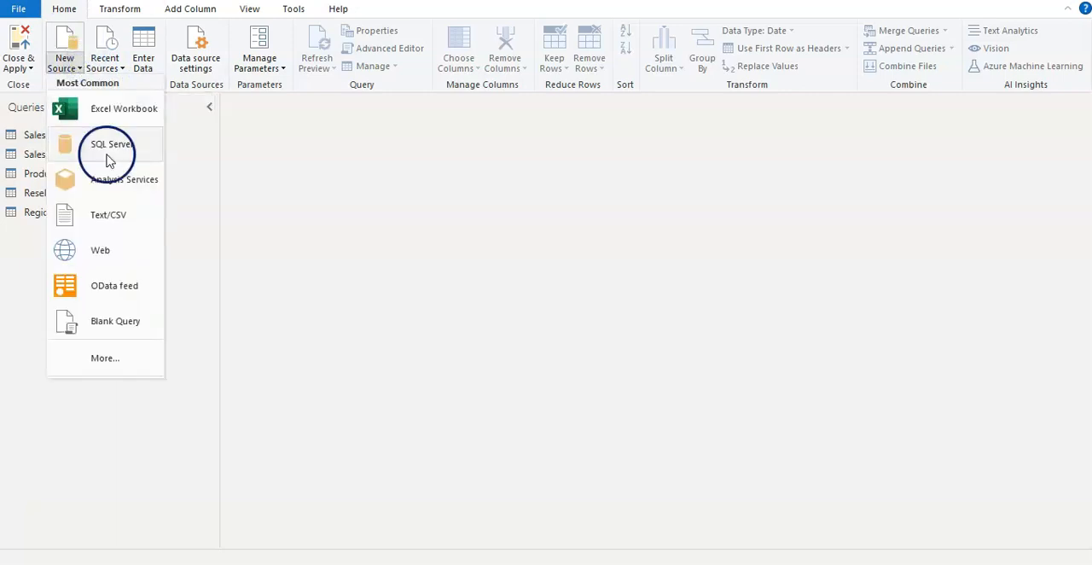
left_click(117, 329)
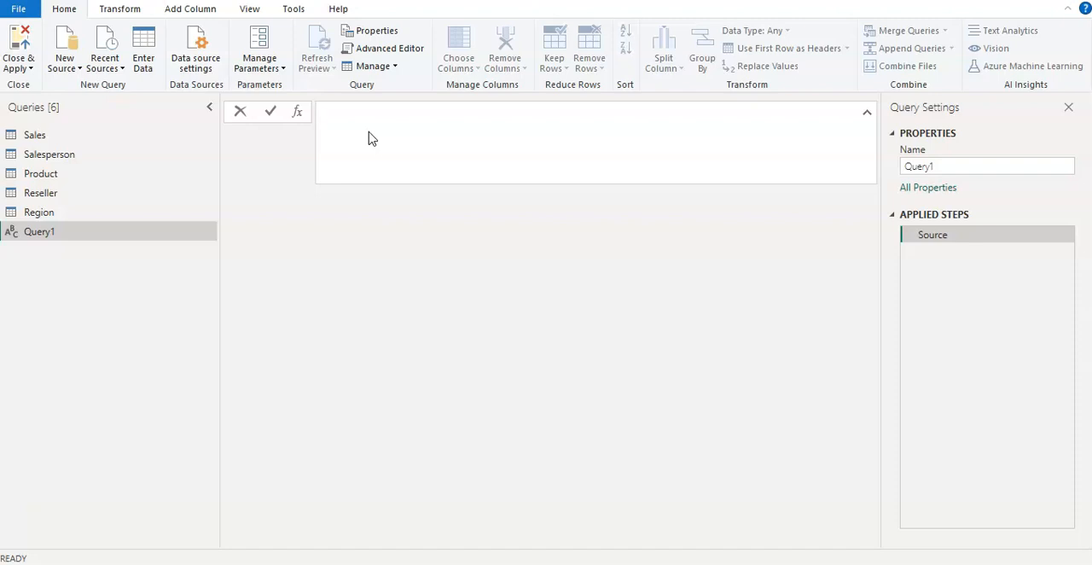
type("= L")
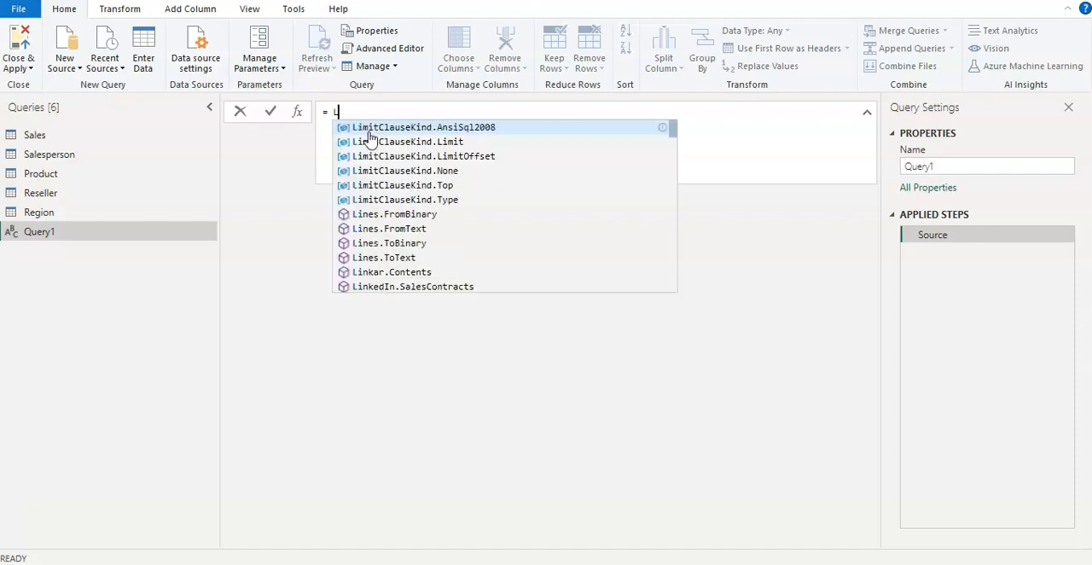
type("ist.")
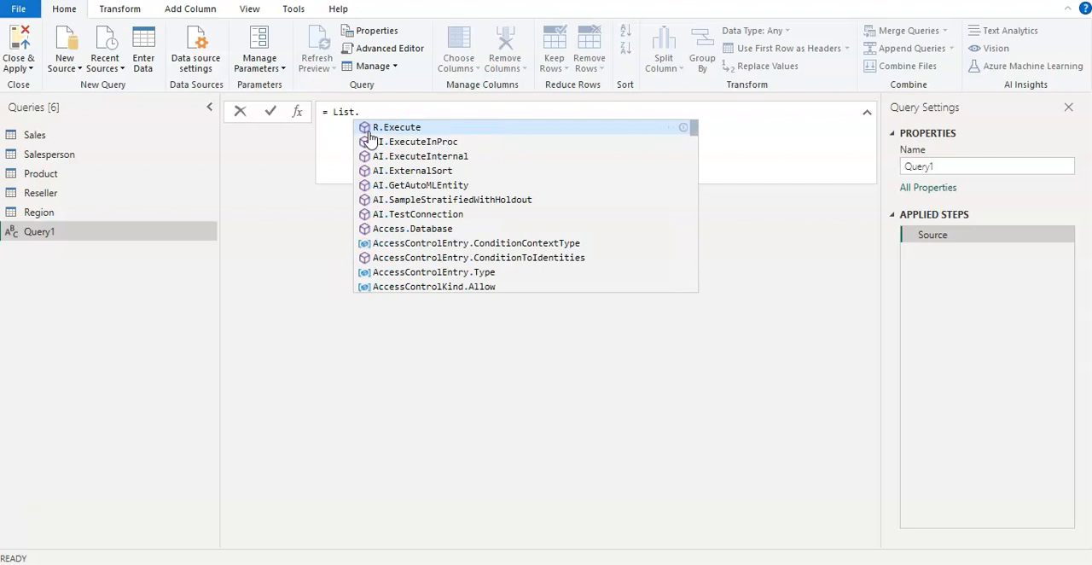
type("Dates")
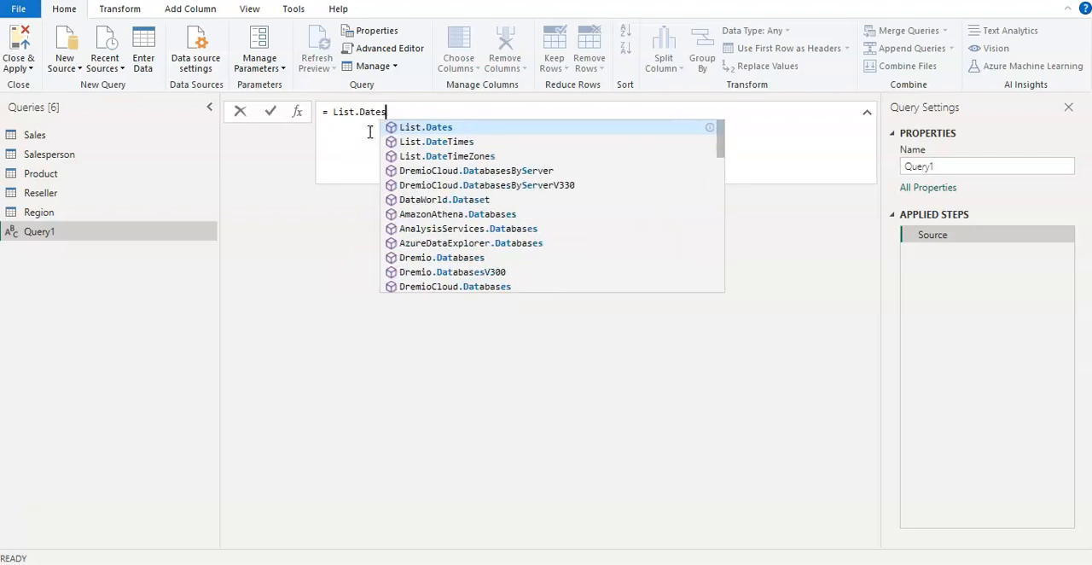
type("(")
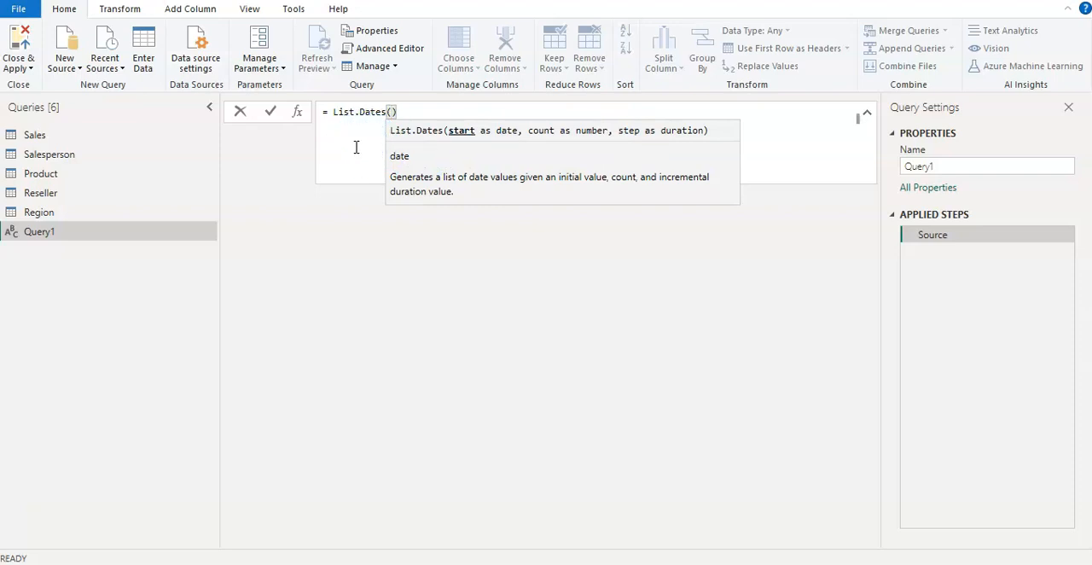
Enter #date(2010, 01, 01) as the start argument of the List.Dates function.
type("#")
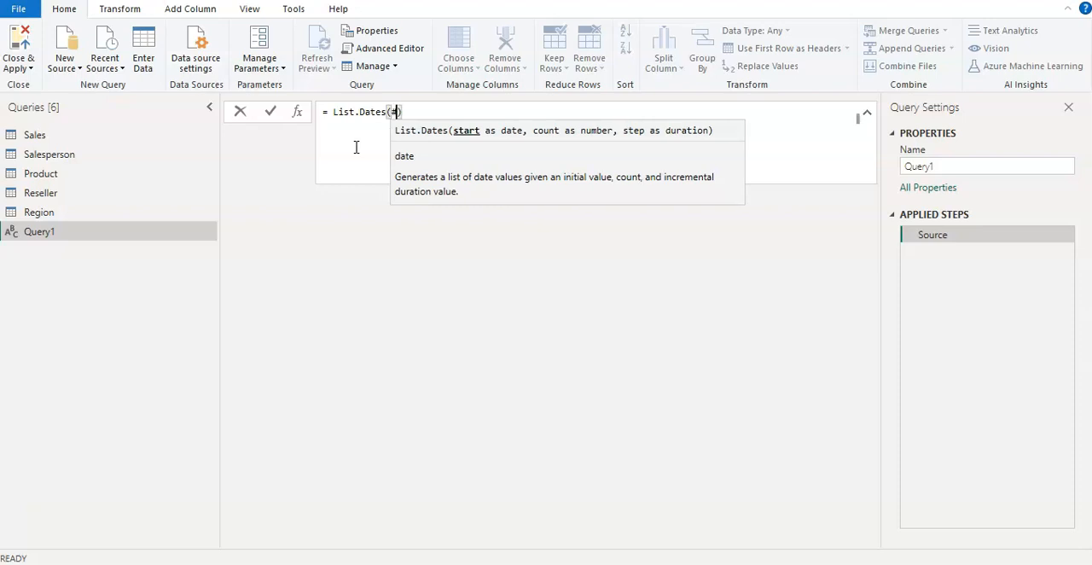
type("date")
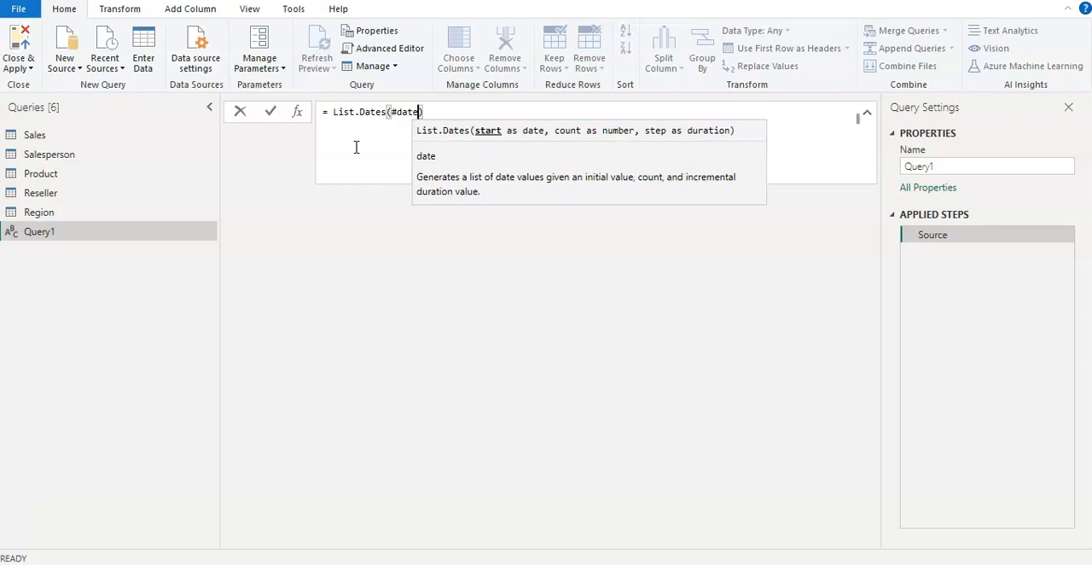
type("(")
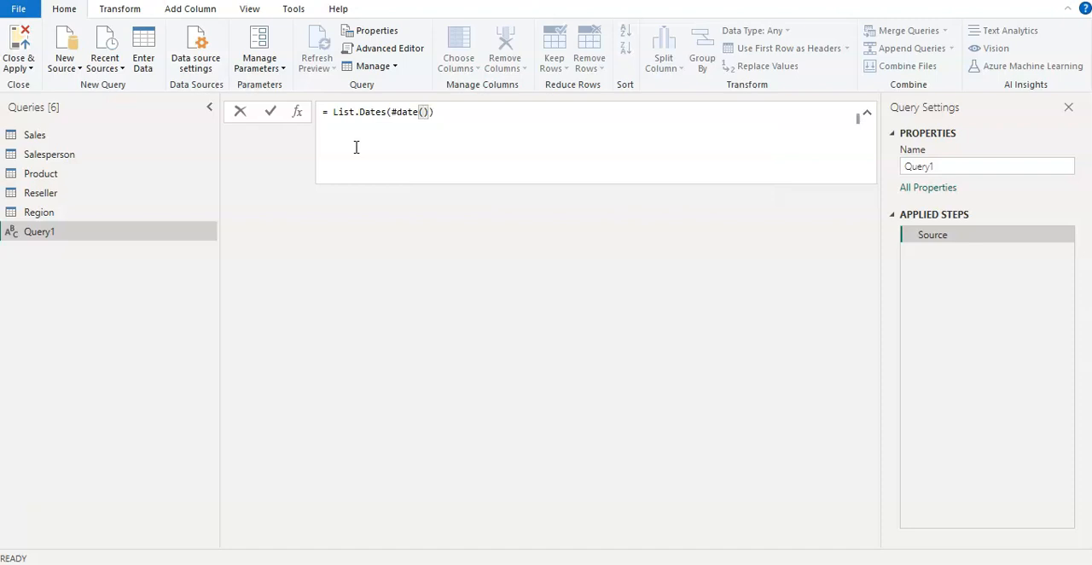
type("2010, 01, 01)")
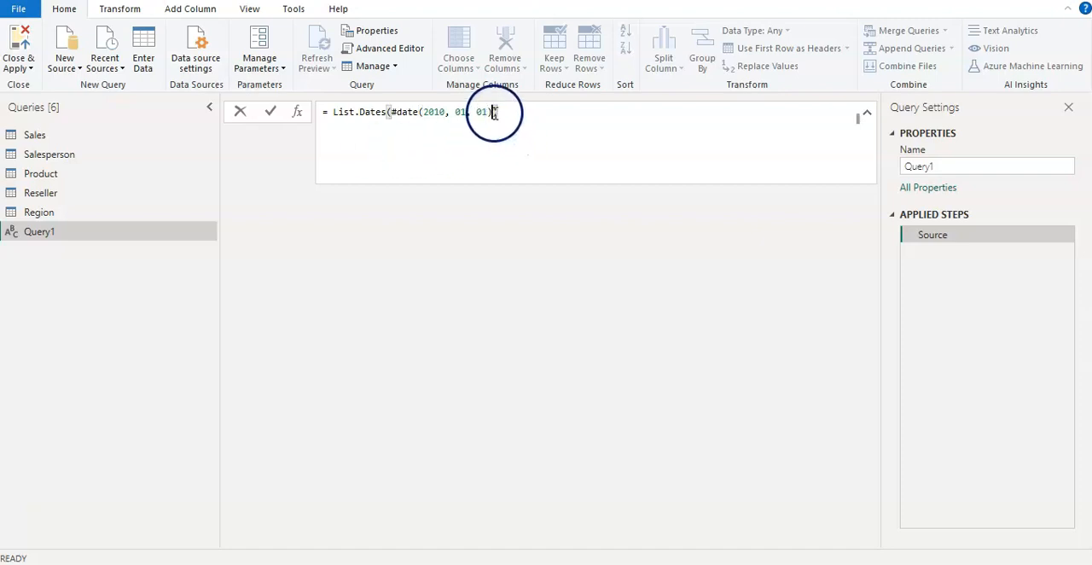
Put the formula's closing parenthesis four lines below the start date and add a comma after the #date argument.
left_click(503, 112)
left_click(493, 112)
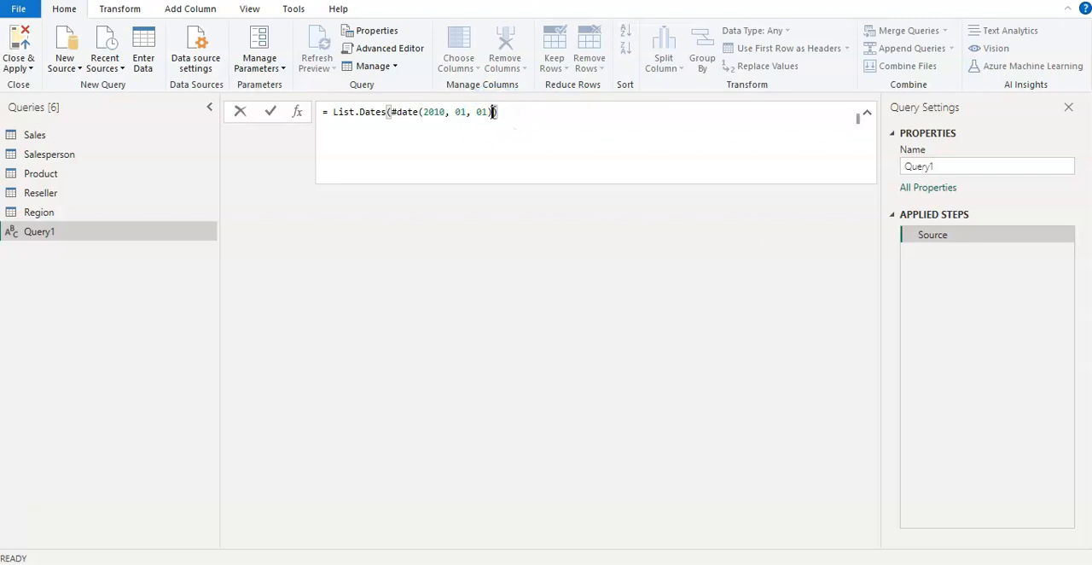
key("shift+Return")
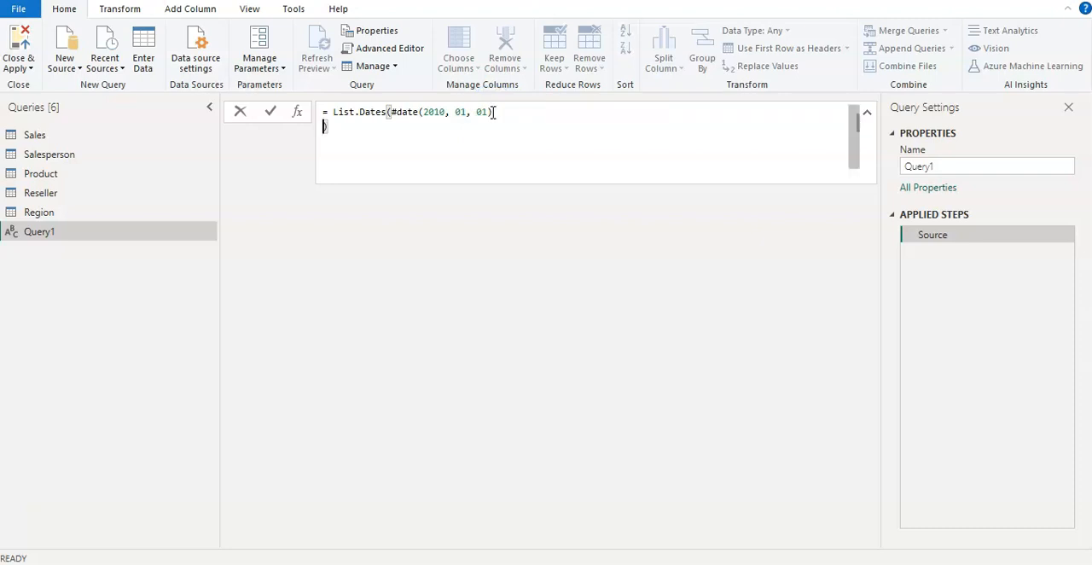
key("shift+Return")
key("shift+Return")
key("shift+Return")
key("Up")
key("Up")
key("Up")
key("Up")
key("Right")
key("Right")
key("Right")
key("Right")
key("Right")
key("Right")
key("Right")
key("Right")
key("Right")
key("Right")
key("Right")
key("Right")
key("Right")
key("Right")
key("Right")
key("Right")
key("Right")
key("Right")
key("Right")
key("Right")
key("Right")
key("Right")
key("Right")
key("Right")
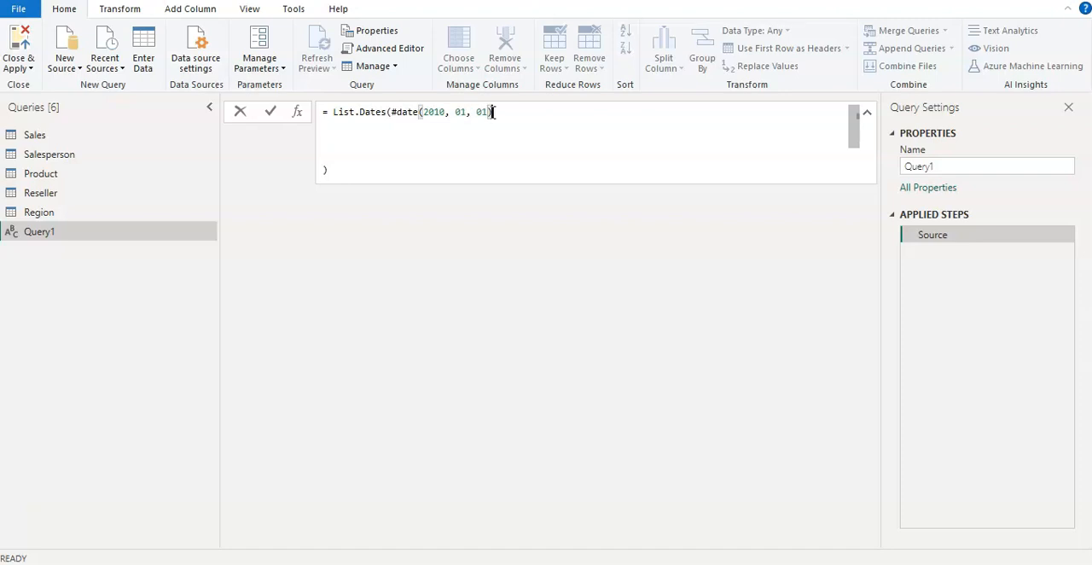
type(",")
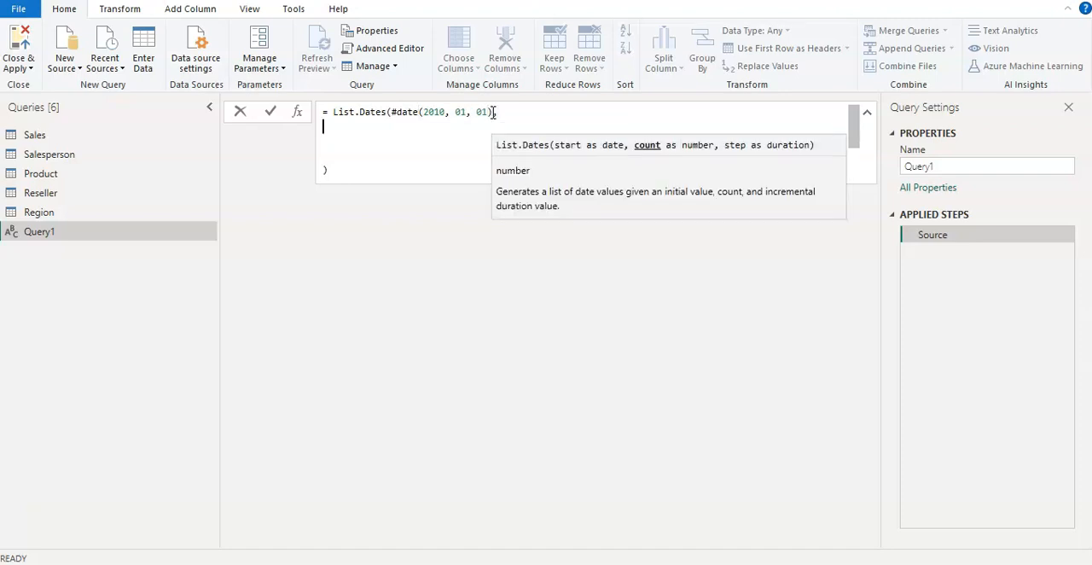
Enter 365*10 followed by a comma as the count argument on the formula's second line.
key("shift+Return")
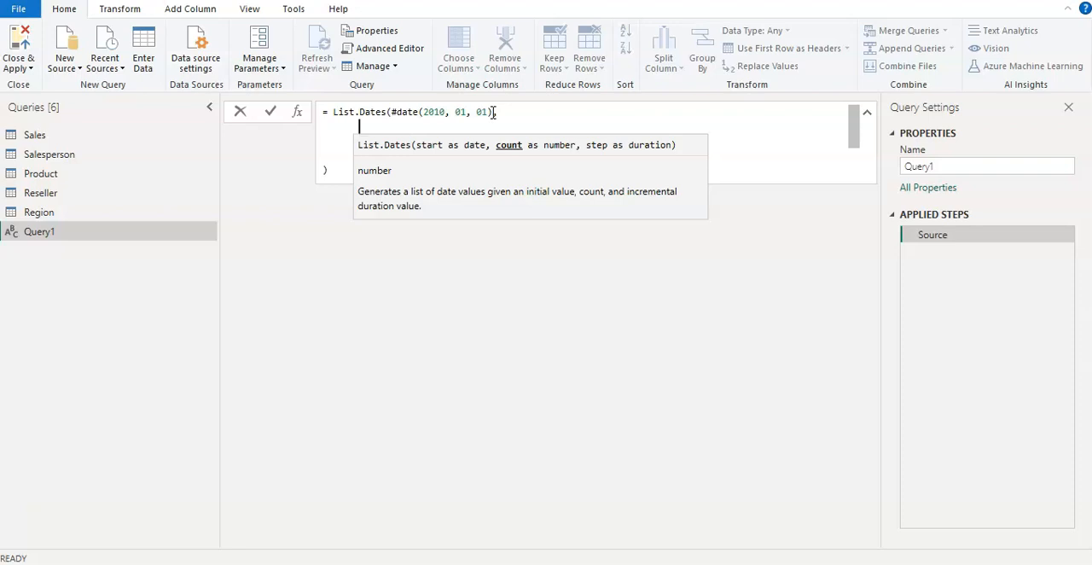
type("365")
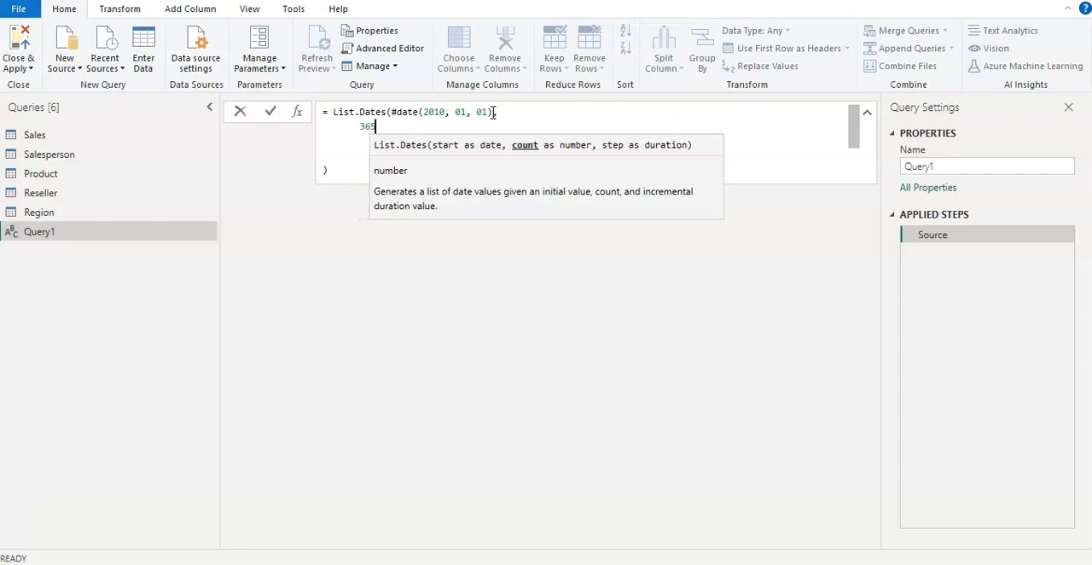
type("*10")
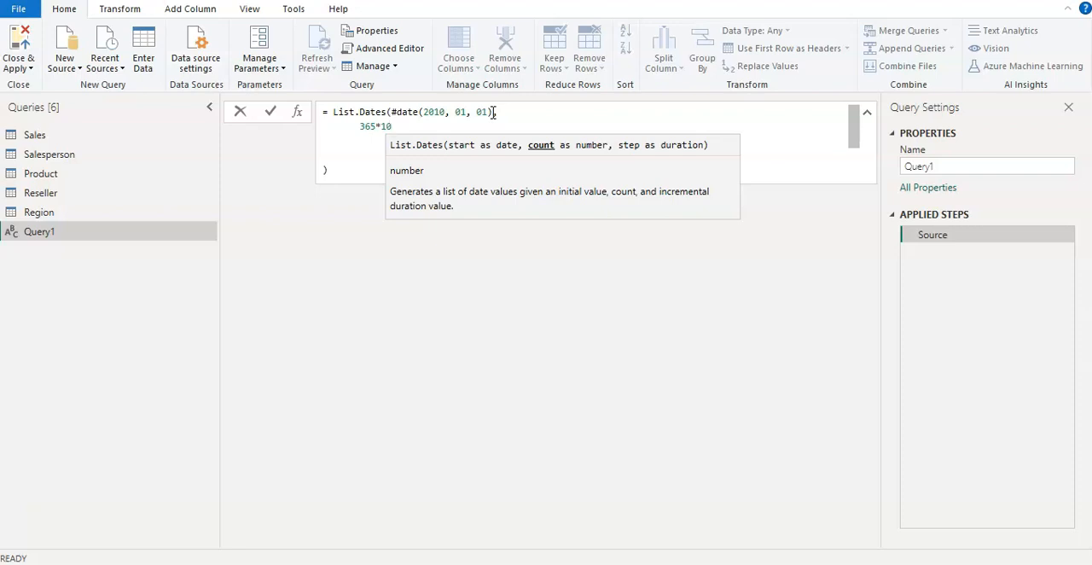
type(",")
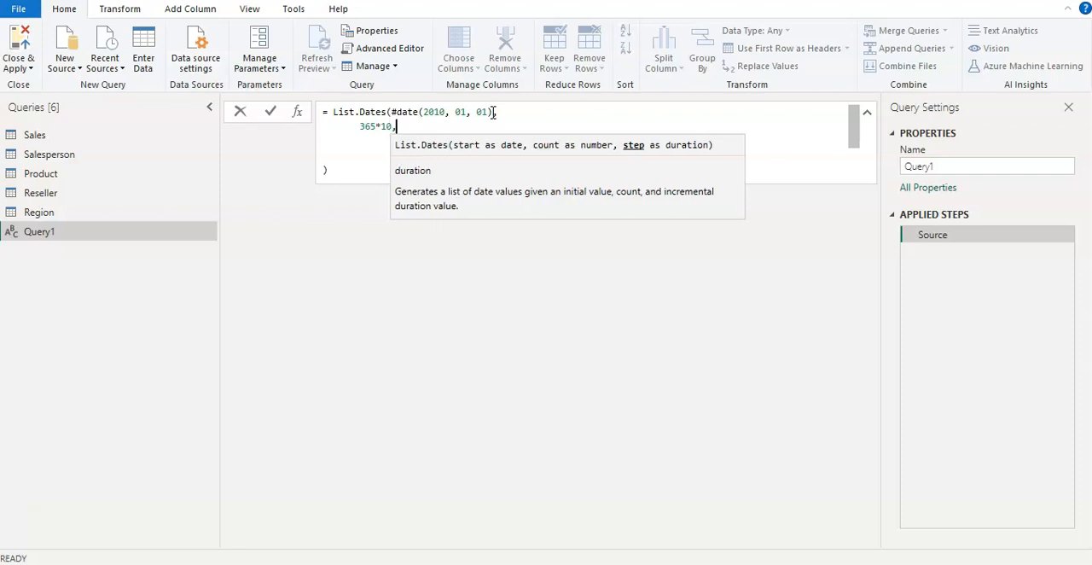
Add #duration(1, 0, 0, 0) as the step argument on the third line and commit the List.Dates formula.
key("Return")
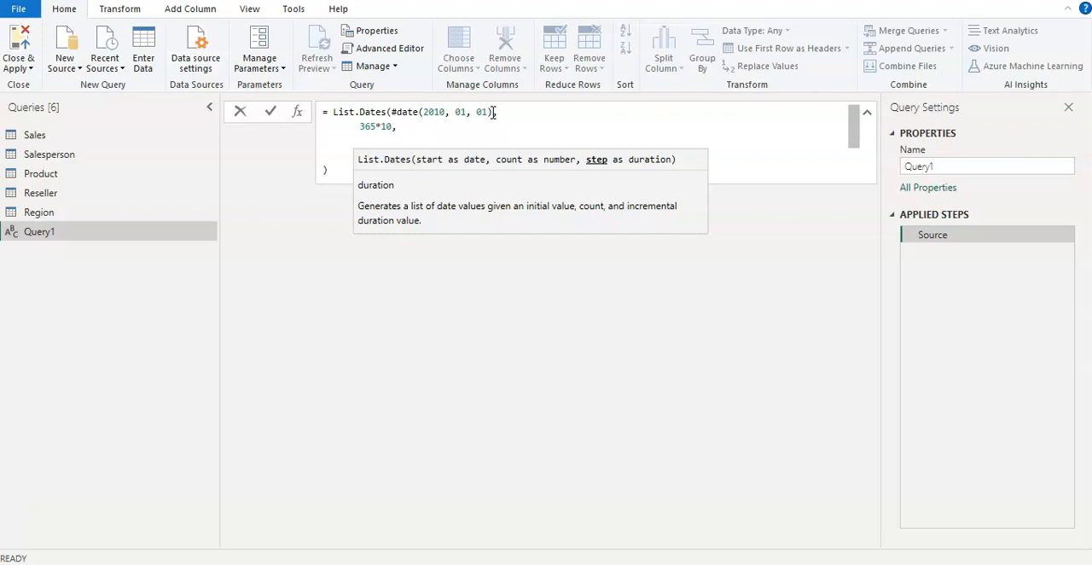
type("#")
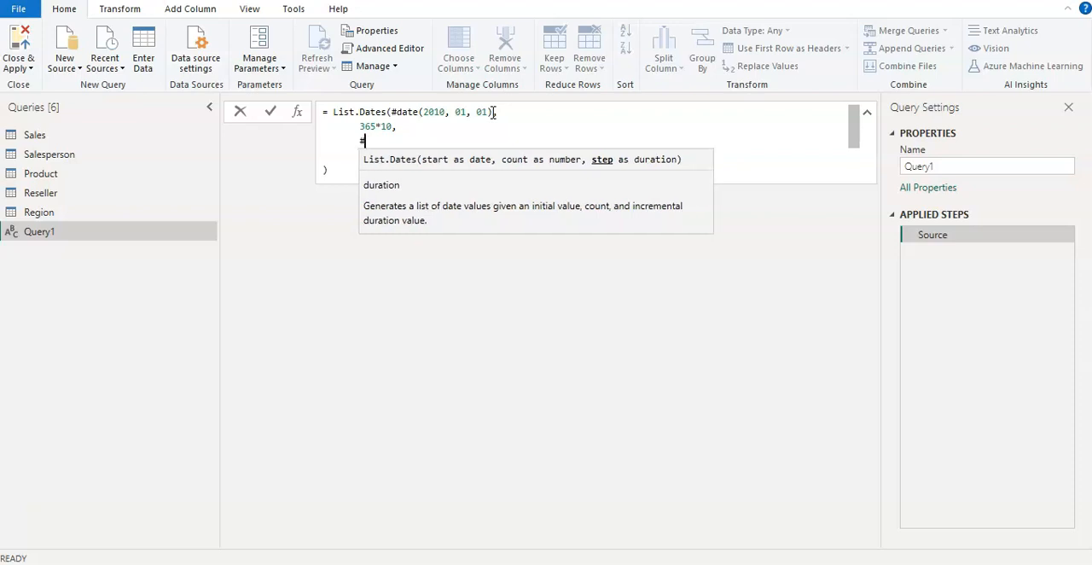
type("d")
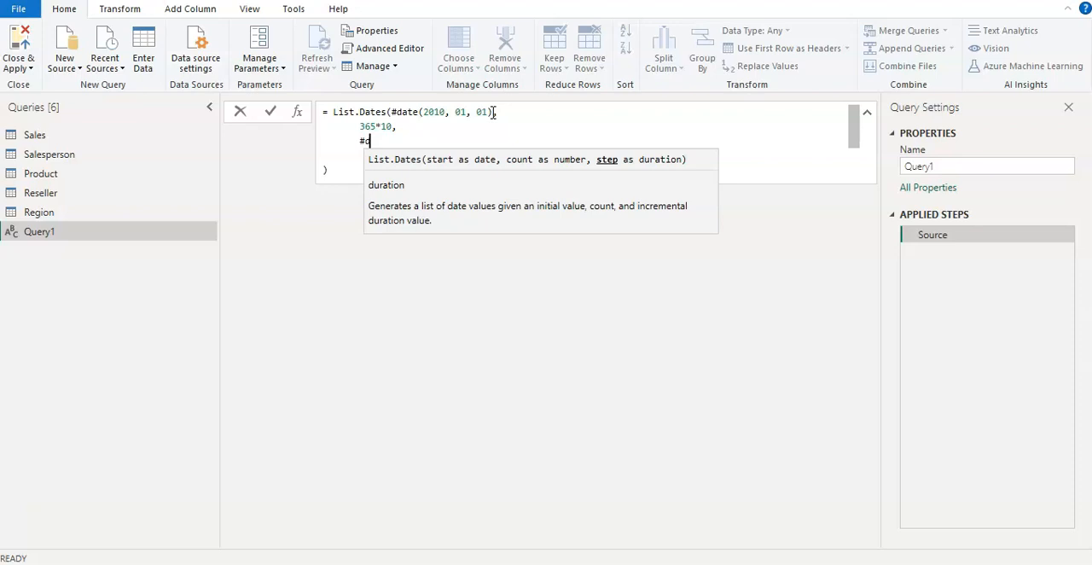
type("uration(")
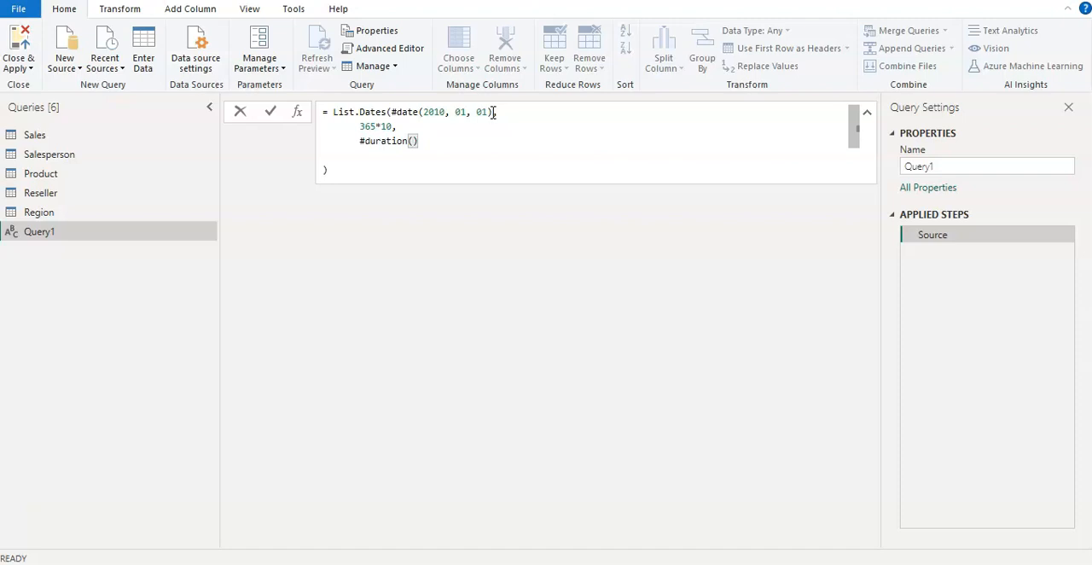
type("1, 0, 0")
key("Down")
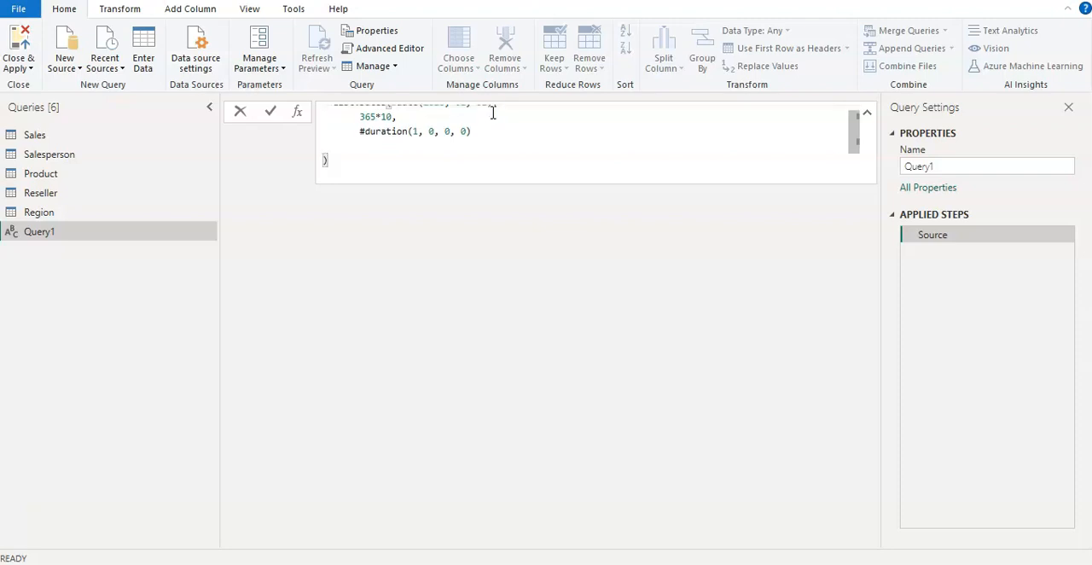
key("Return")
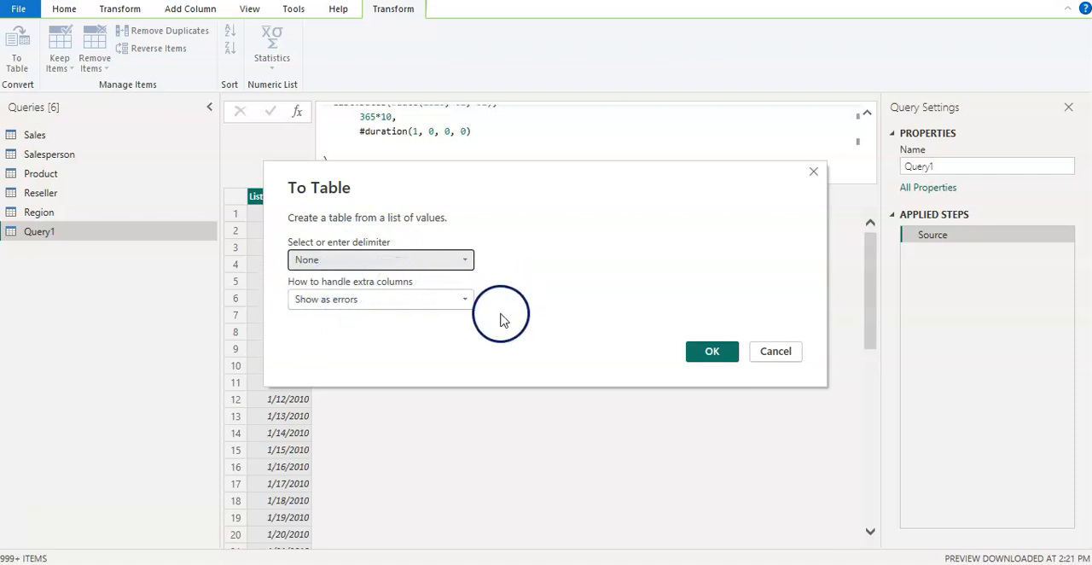
Convert the date list to a table with no delimiter and extra columns shown as errors, and rename its column to Date.
left_click(707, 352)
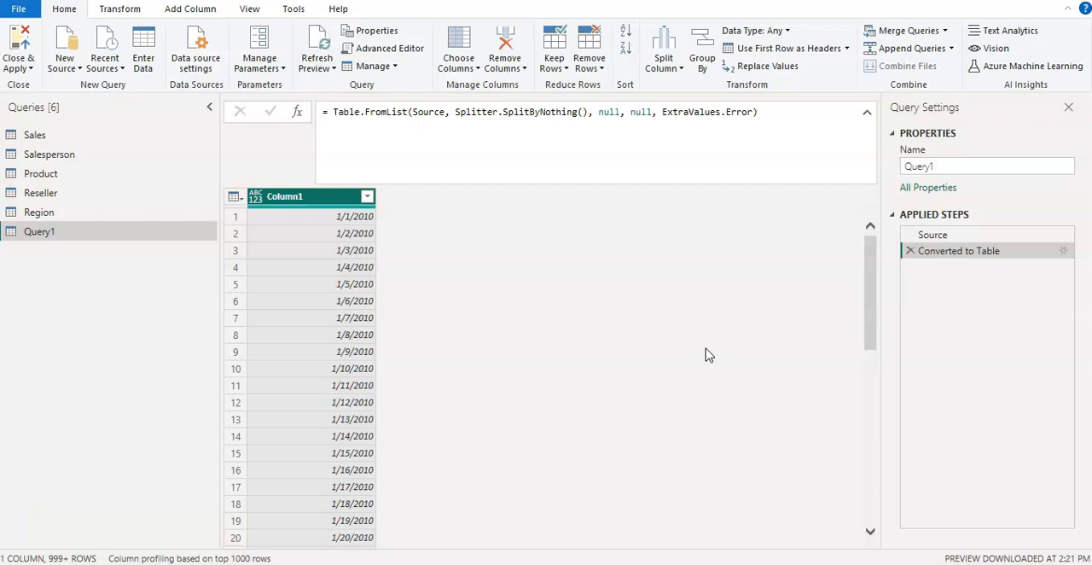
double_click(324, 197)
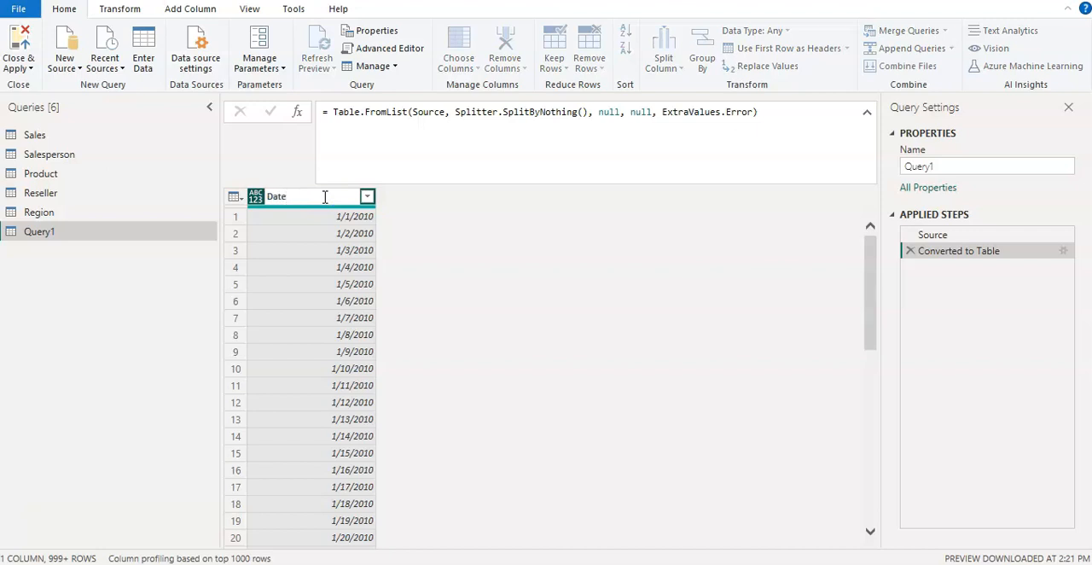
left_click(501, 244)
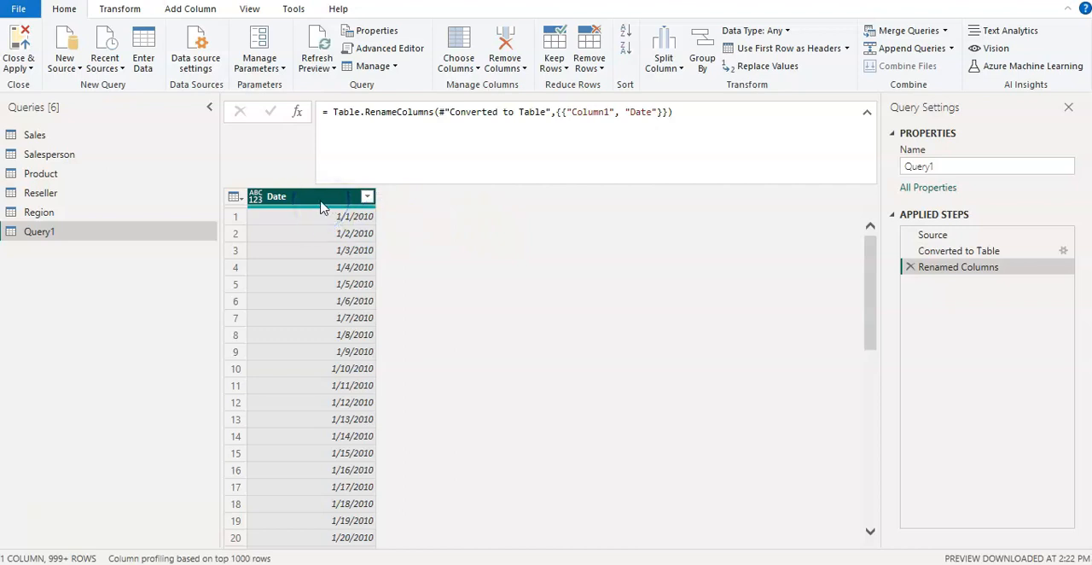
Add a Year column extracted from the Date column.
left_click(192, 10)
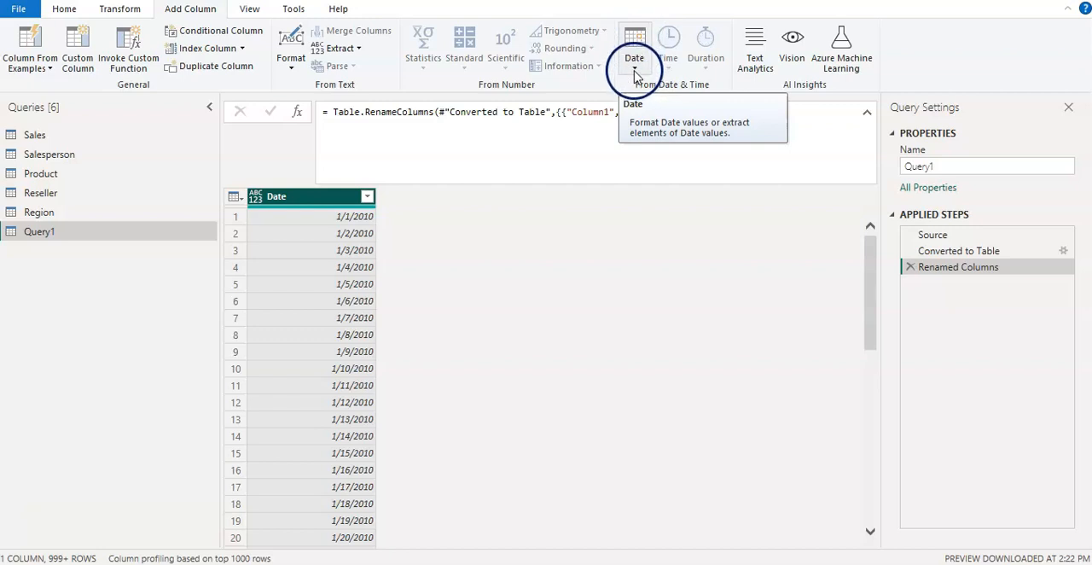
left_click(634, 72)
left_click(655, 142)
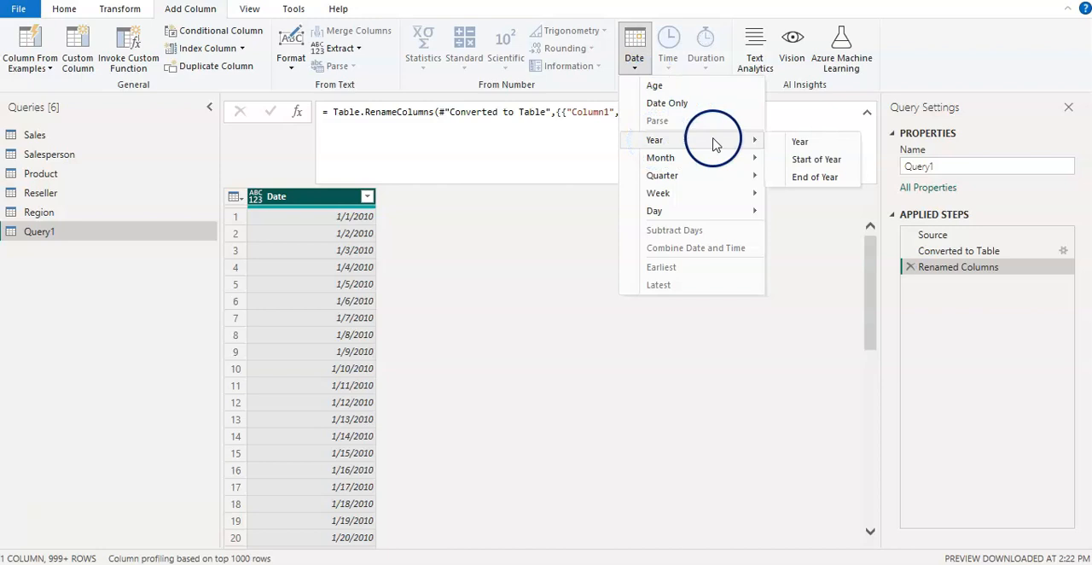
left_click(797, 141)
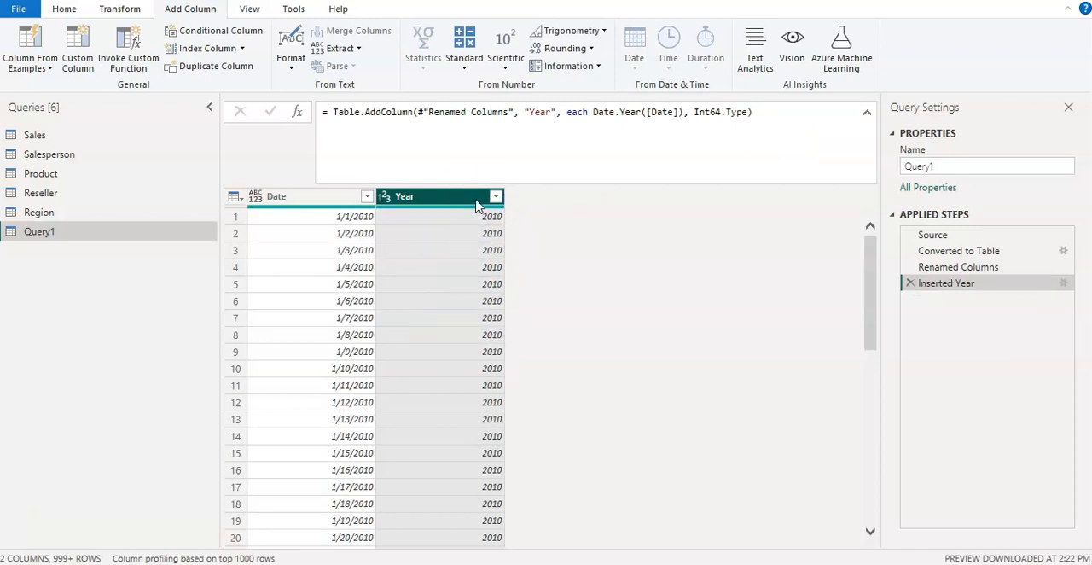
Set the data type of the Date column to Date.
left_click(300, 199)
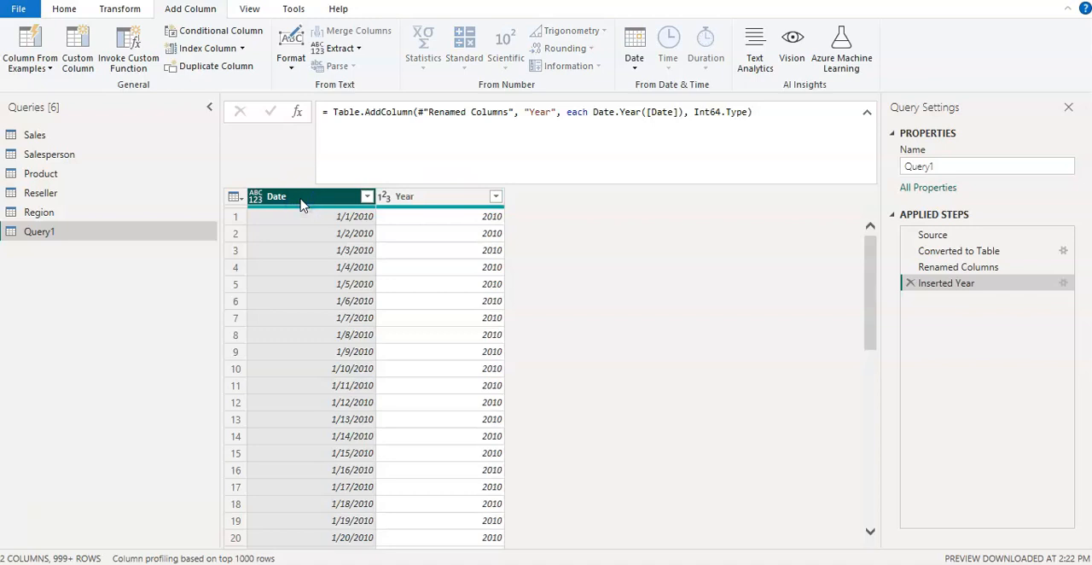
left_click(255, 198)
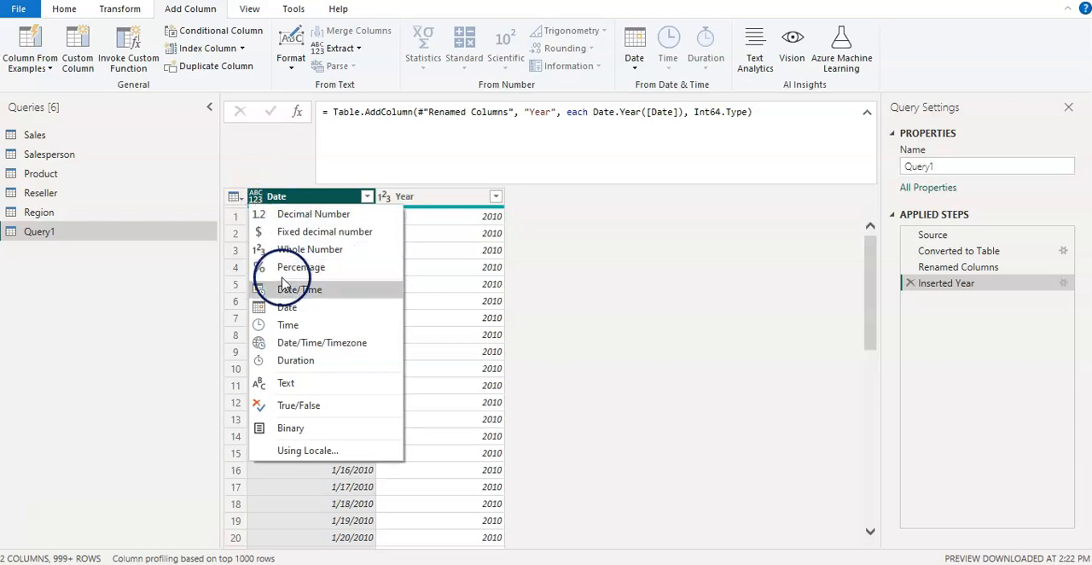
left_click(282, 309)
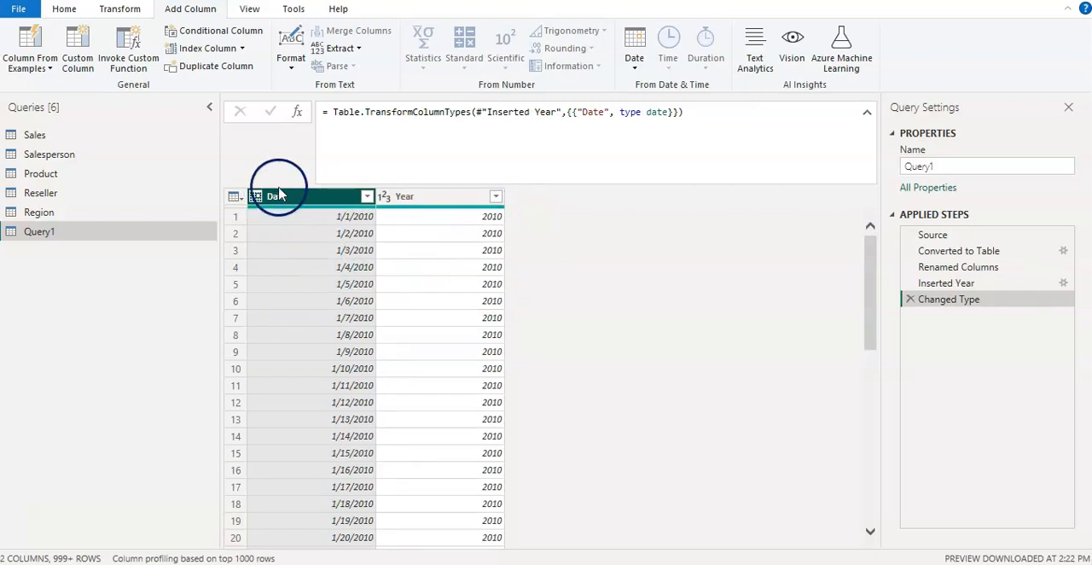
Add a Month number column extracted from the Date column.
left_click(635, 72)
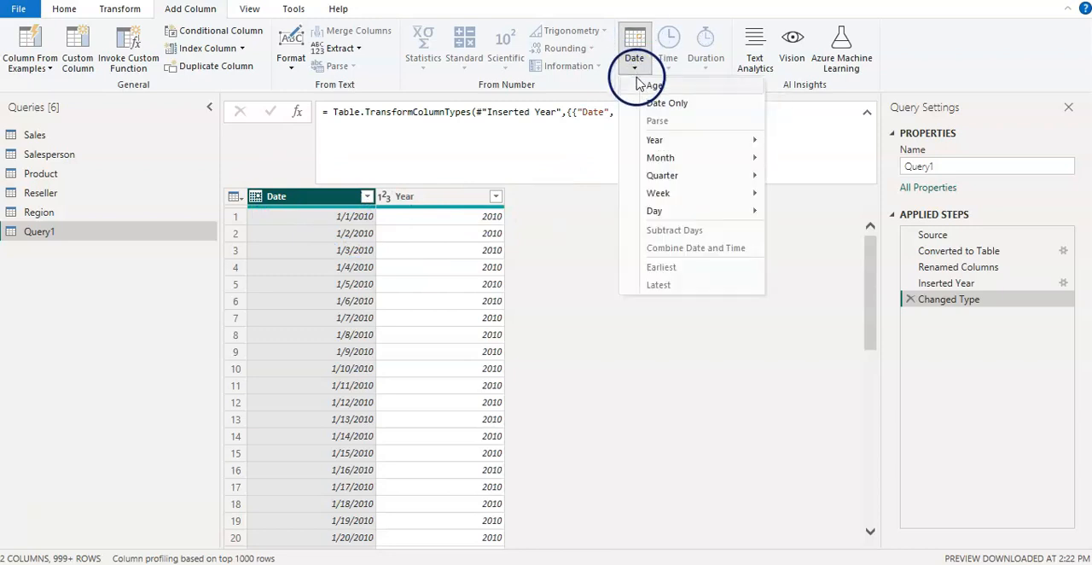
mouse_move(651, 162)
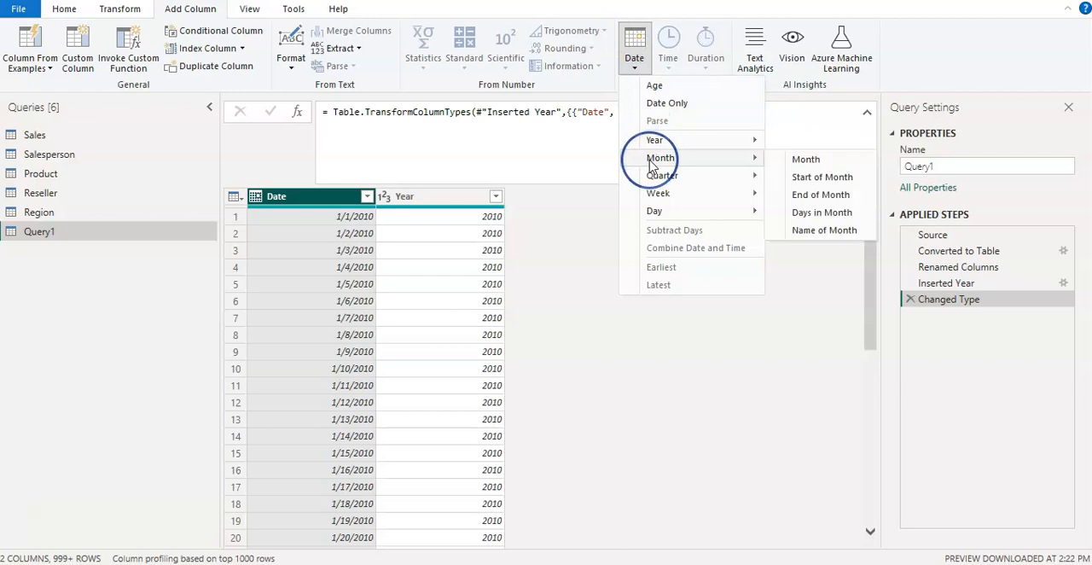
left_click(802, 159)
left_click(587, 197)
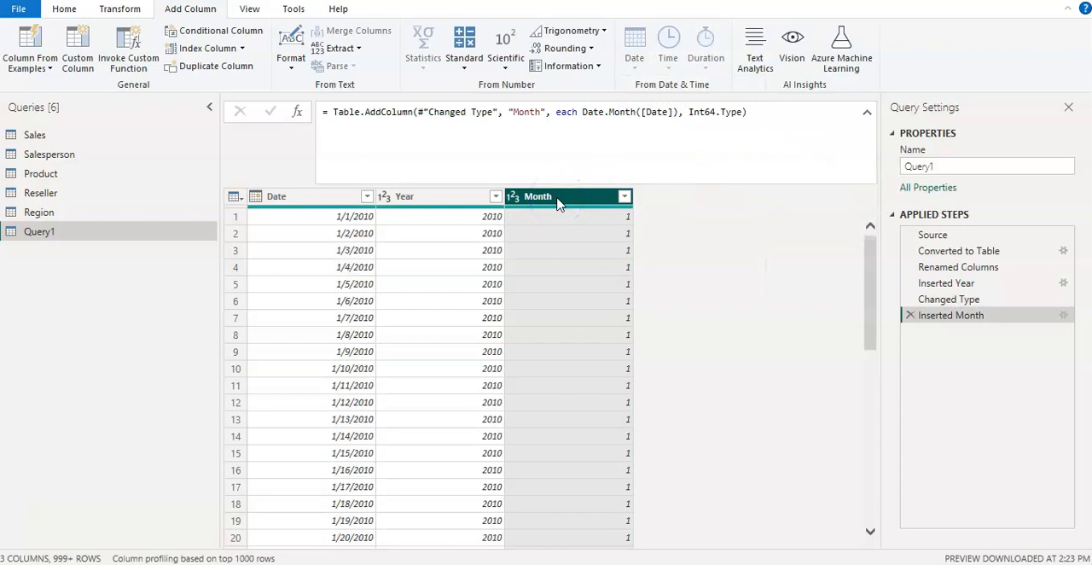
Add a Quarter of Year column extracted from the Date column.
left_click(294, 205)
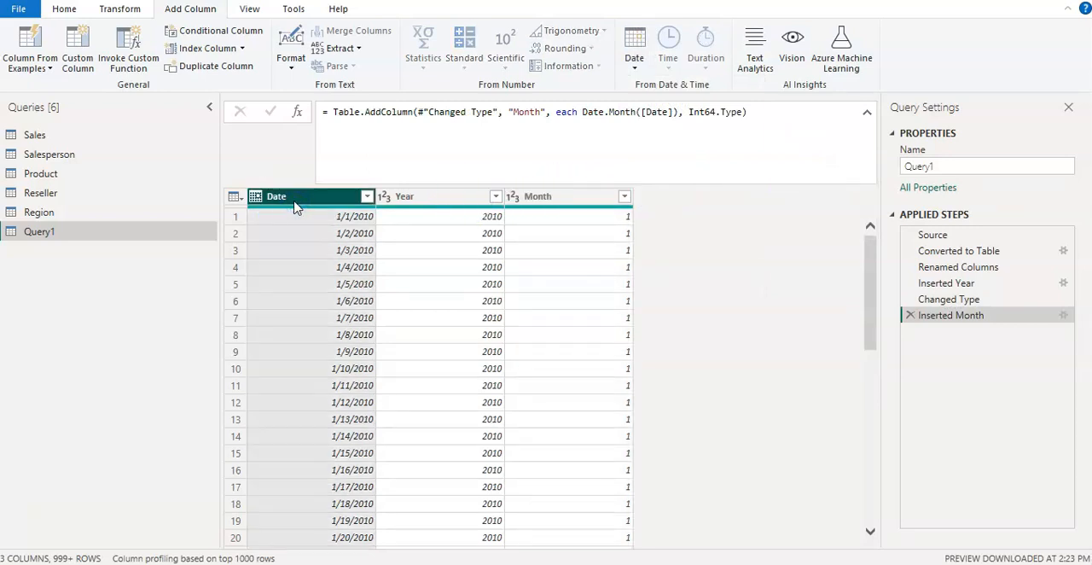
left_click(635, 68)
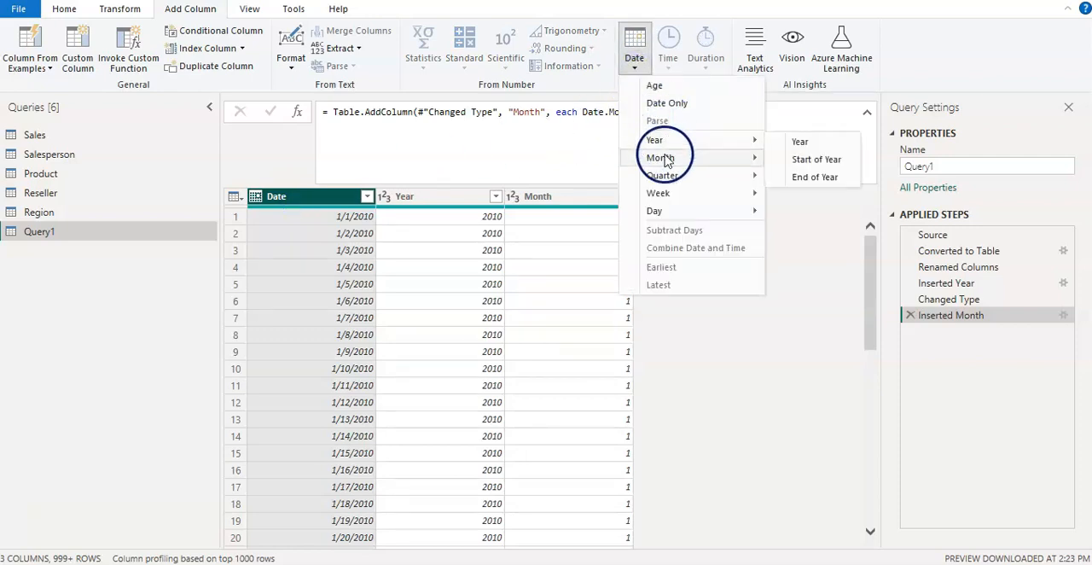
left_click(662, 176)
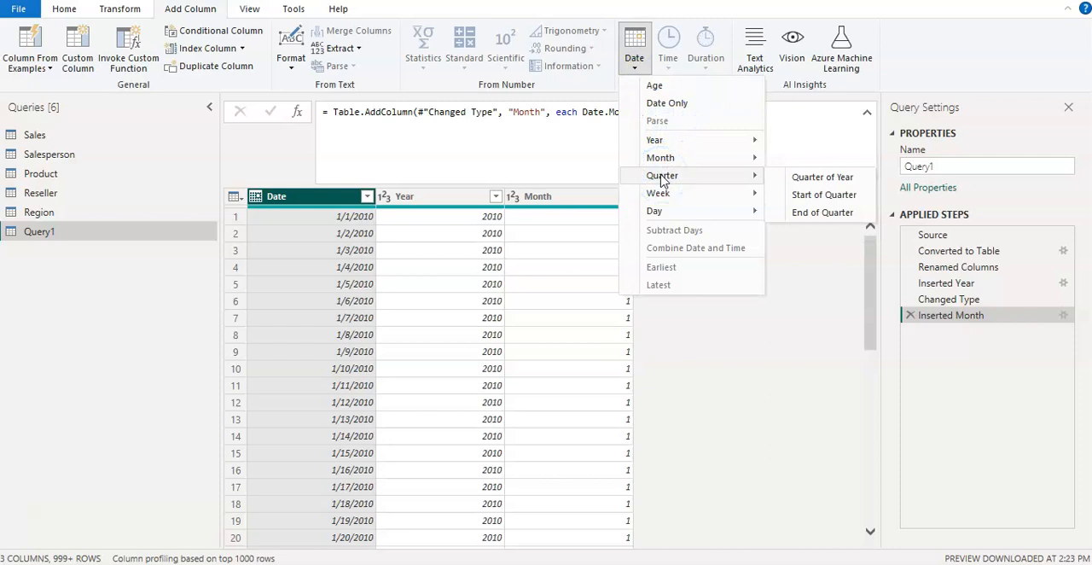
left_click(794, 177)
Add a Week of Year column extracted from the Date column.
left_click(326, 198)
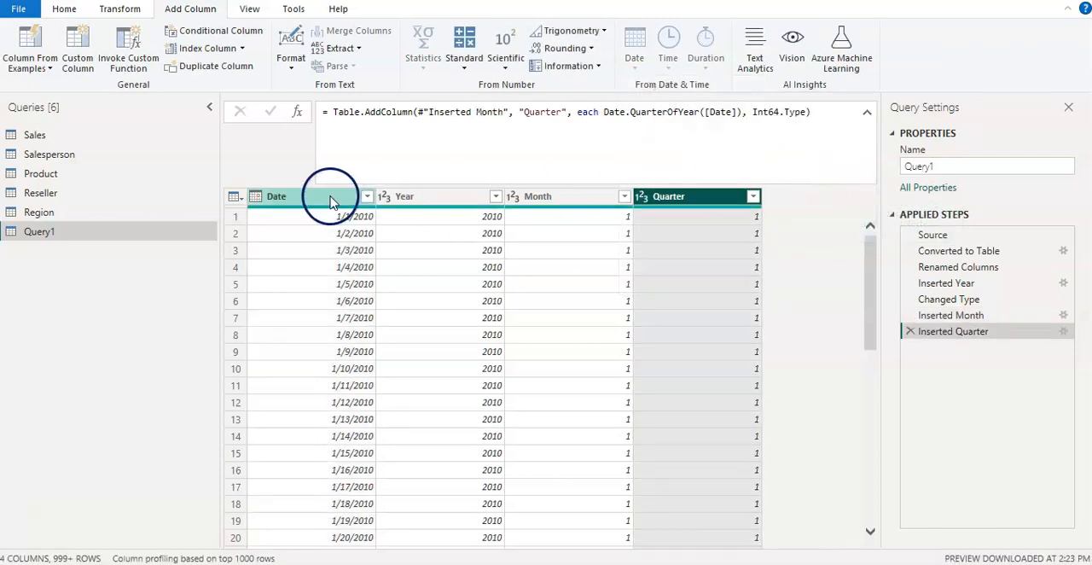
left_click(634, 73)
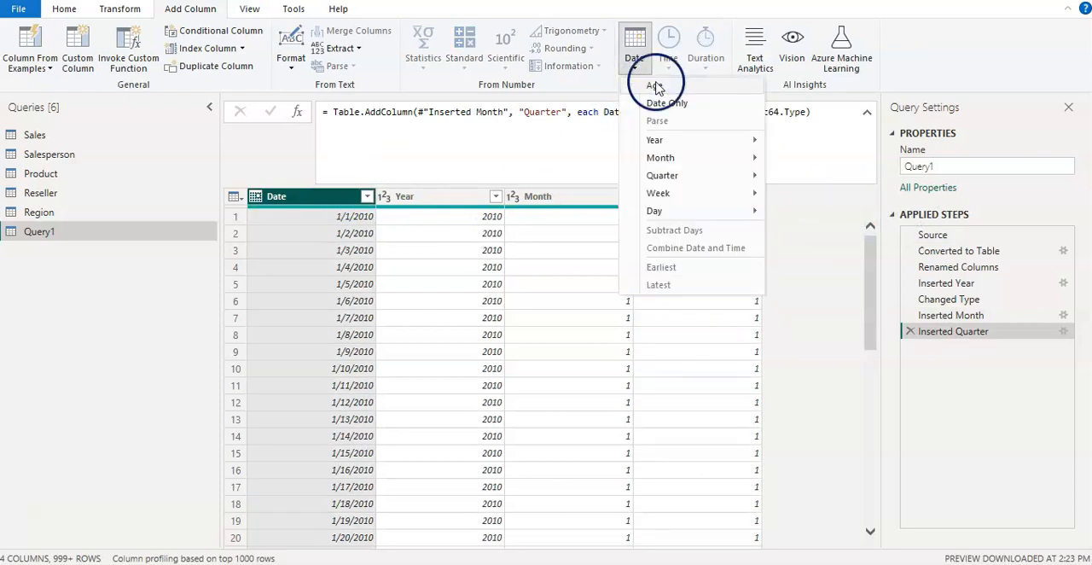
mouse_move(669, 201)
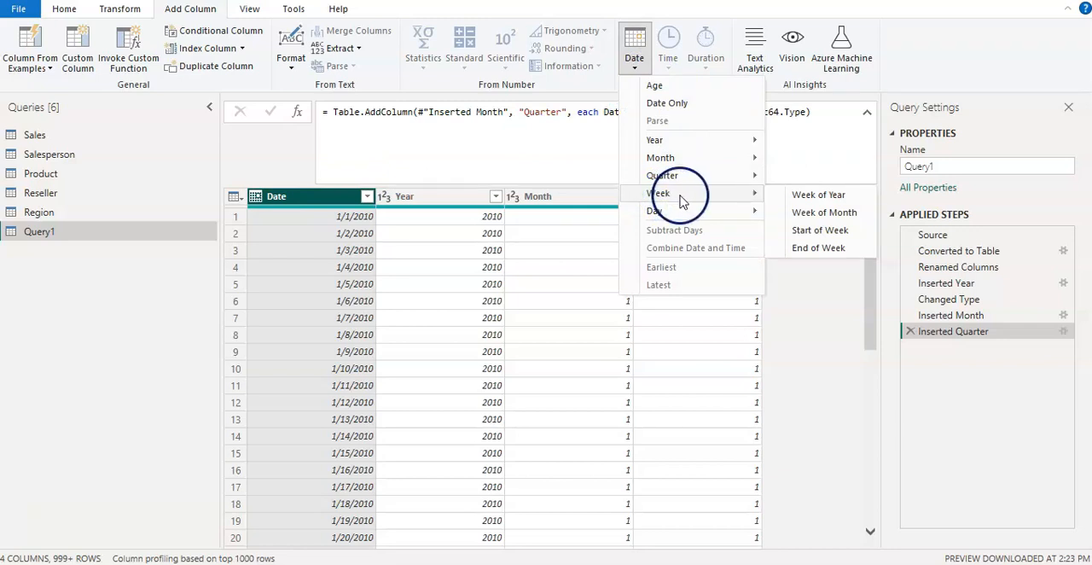
left_click(794, 195)
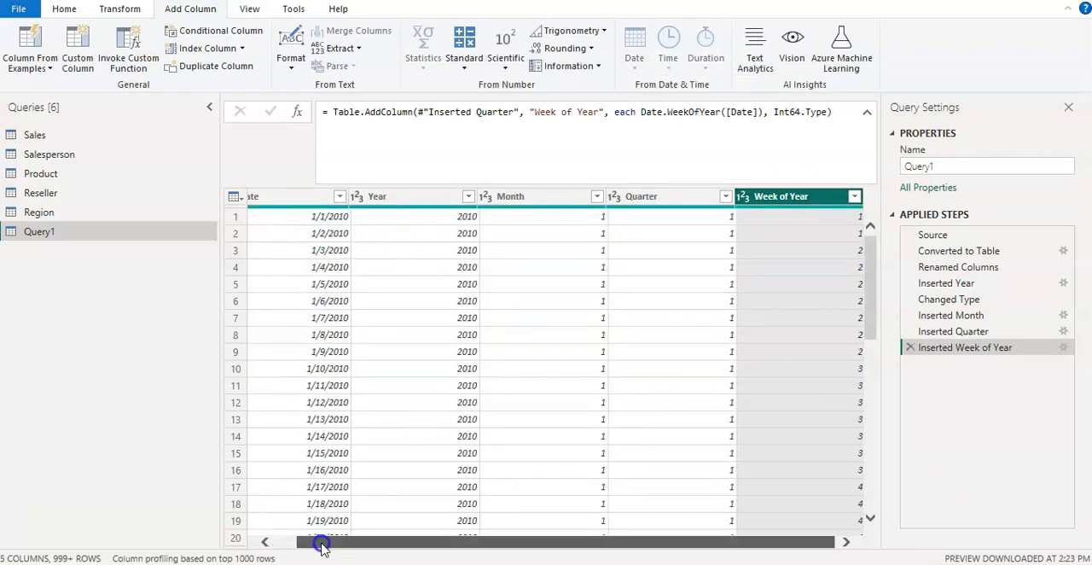
left_click_drag(319, 544, 267, 542)
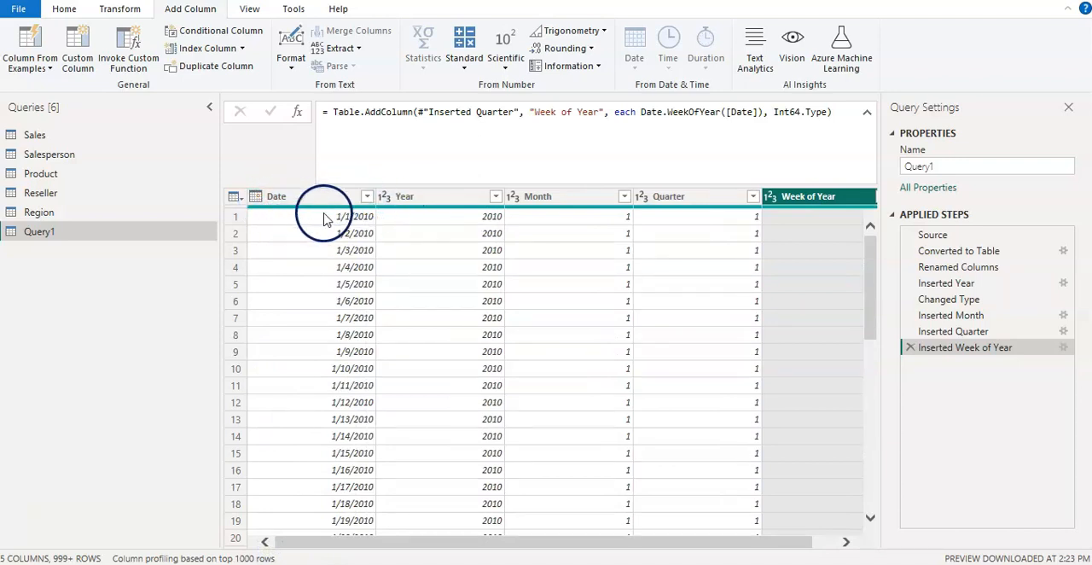
Close the Power Query editor and apply the query changes to the Power BI model.
left_click(65, 10)
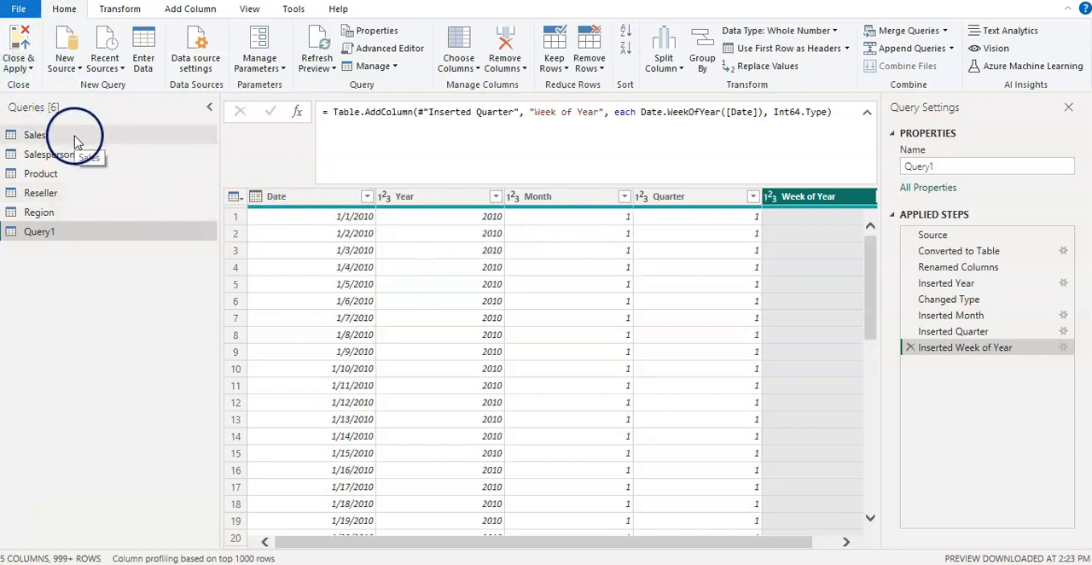
left_click(27, 66)
left_click(38, 86)
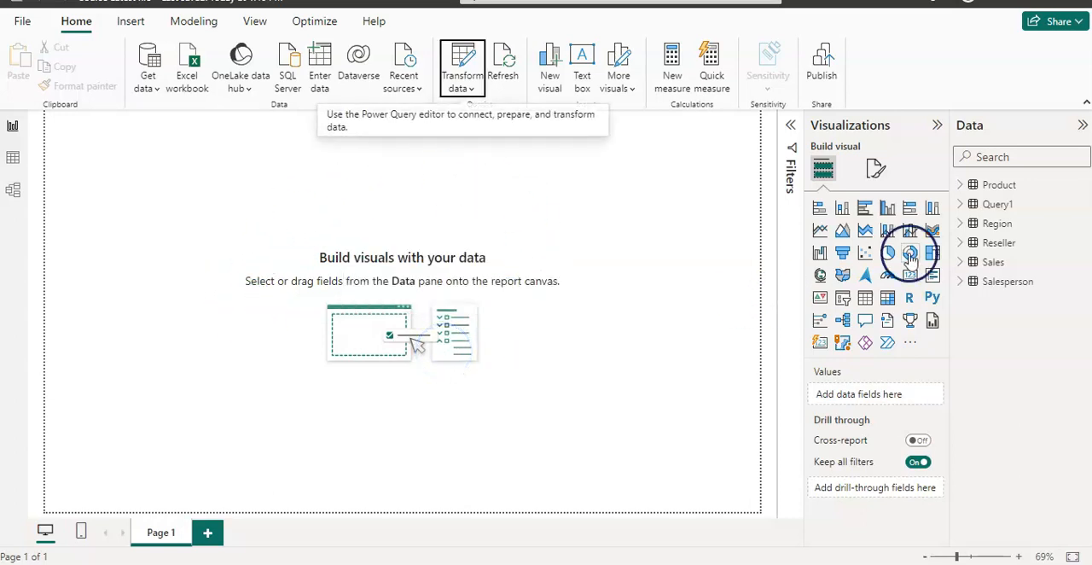
Rename the Query1 table in the data model as Calendar.
mouse_move(997, 209)
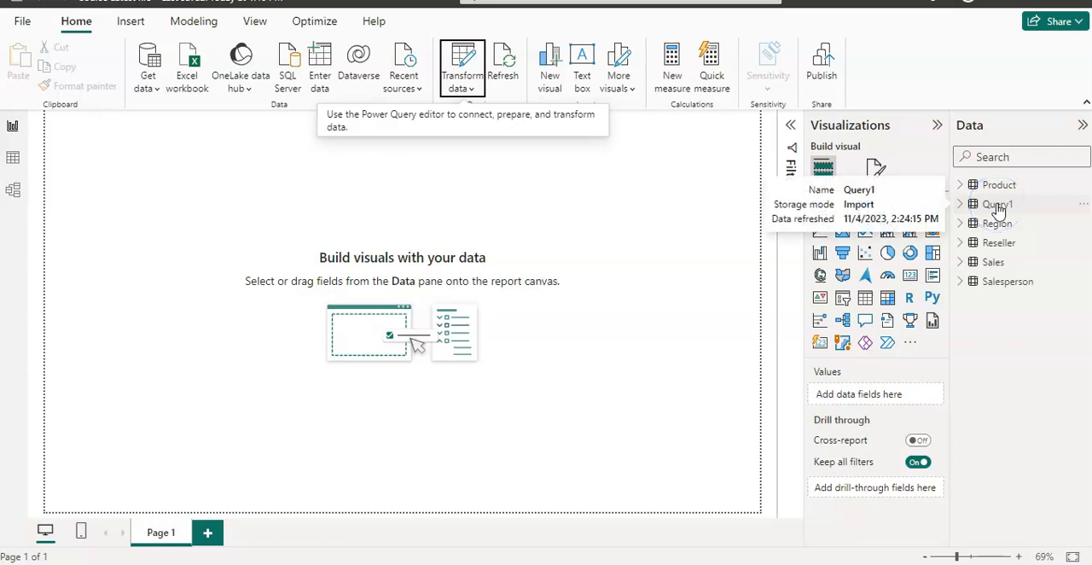
left_click(1083, 205)
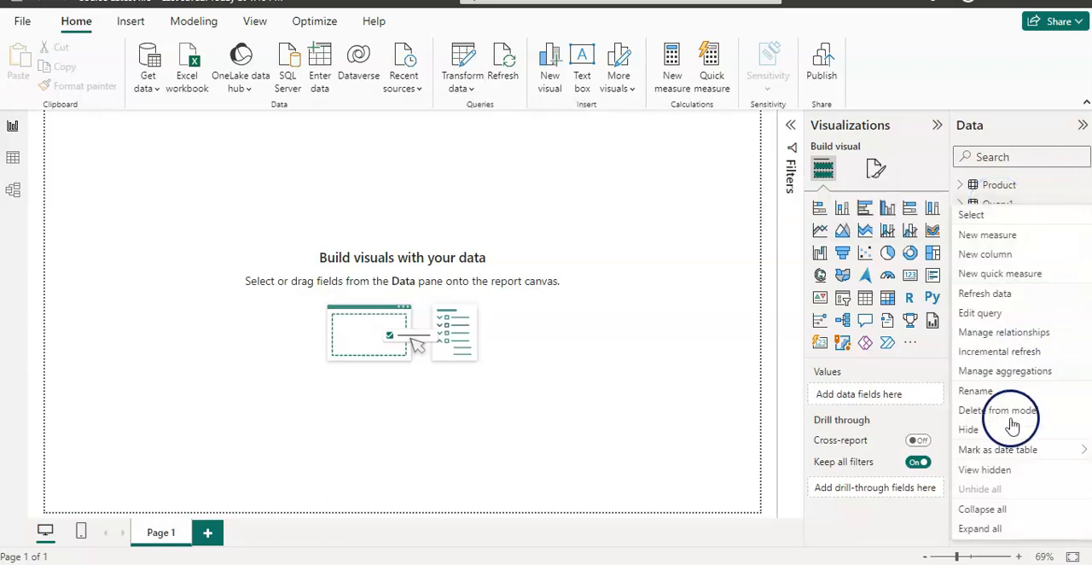
left_click(992, 392)
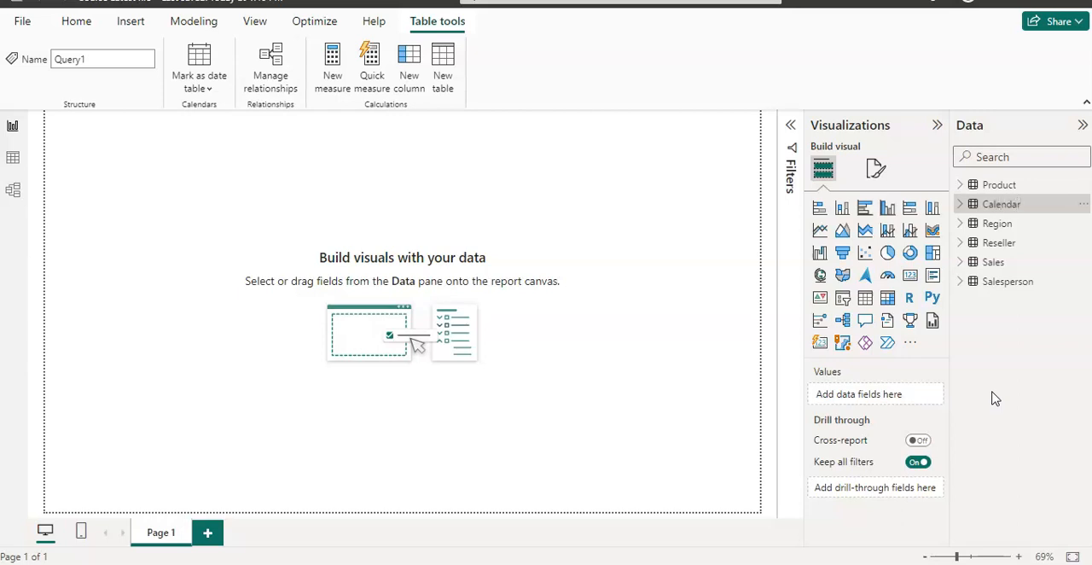
left_click(1012, 382)
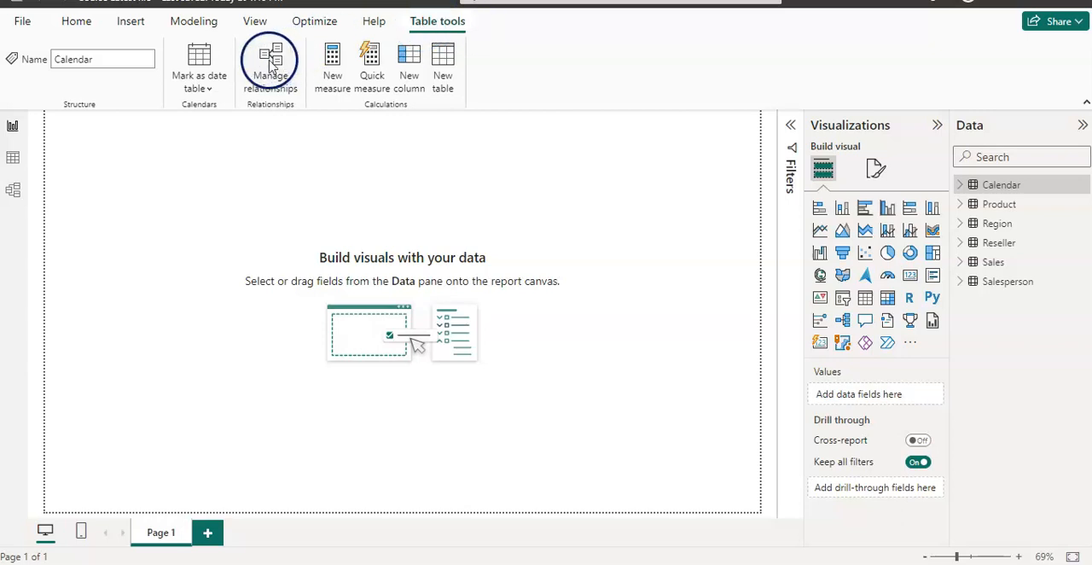
Mark the Calendar table as a date table, using Date as its date column.
left_click(204, 89)
left_click(220, 120)
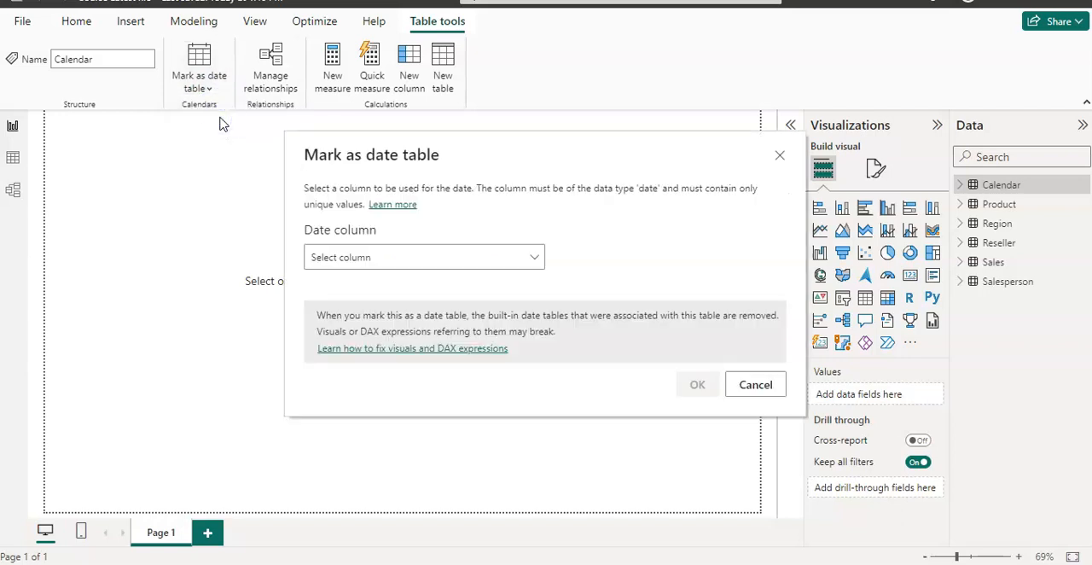
left_click(533, 261)
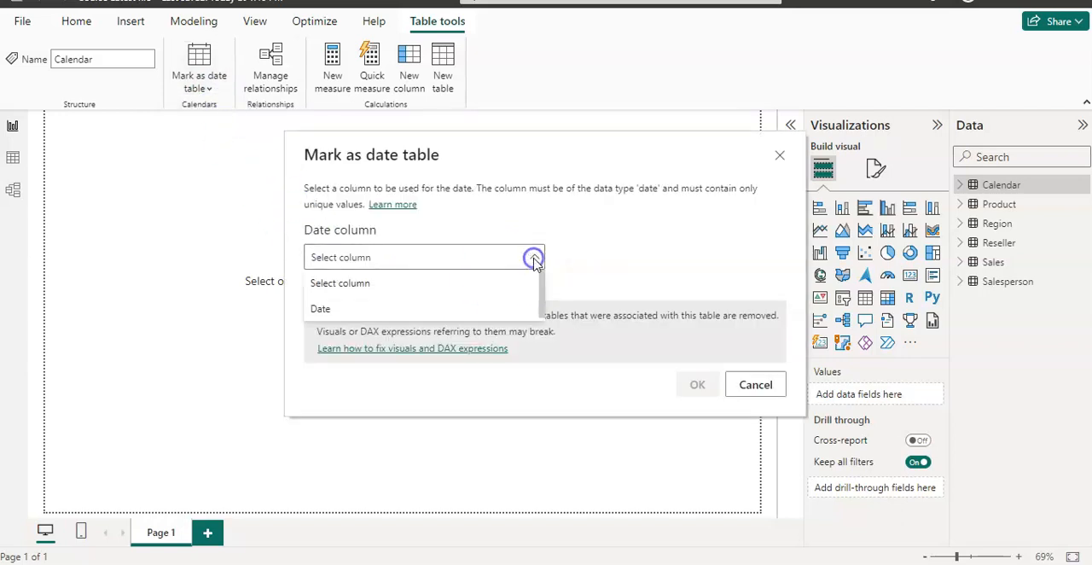
left_click(334, 310)
left_click(697, 384)
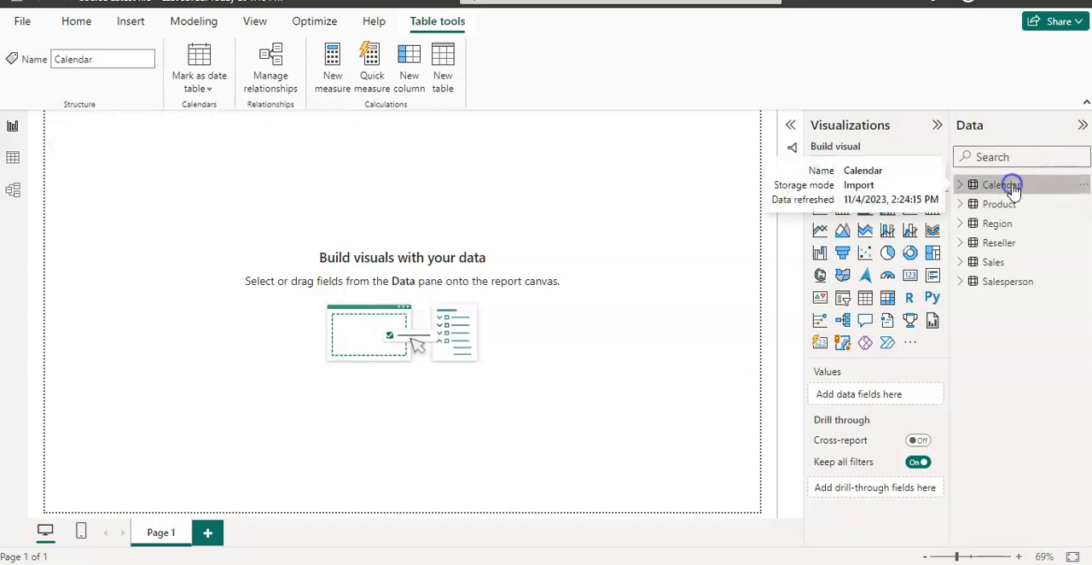
Show the Calendar table's rows in Table view and examine its Year and Date columns.
left_click(13, 162)
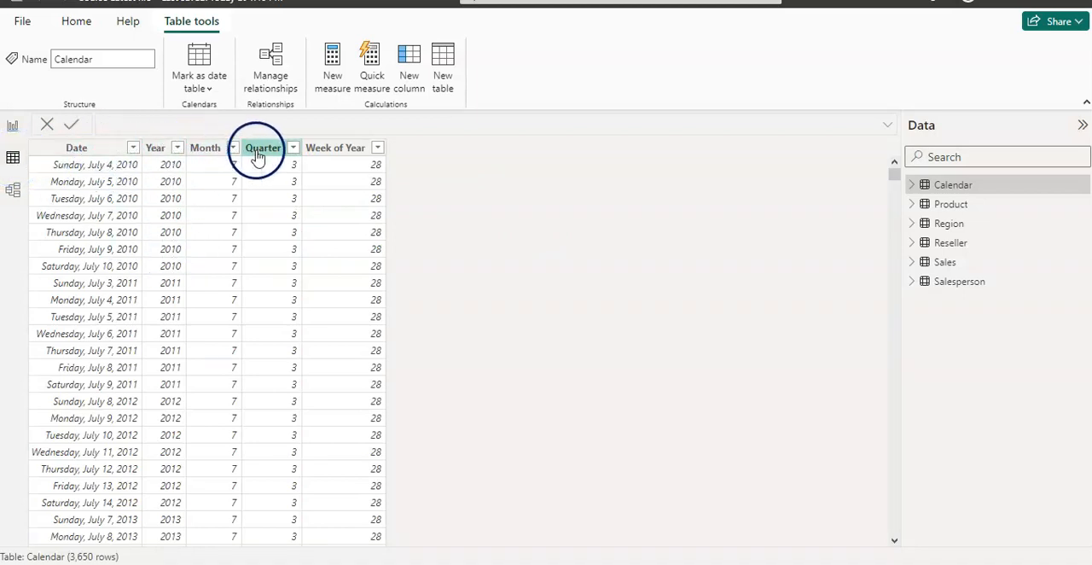
left_click(154, 151)
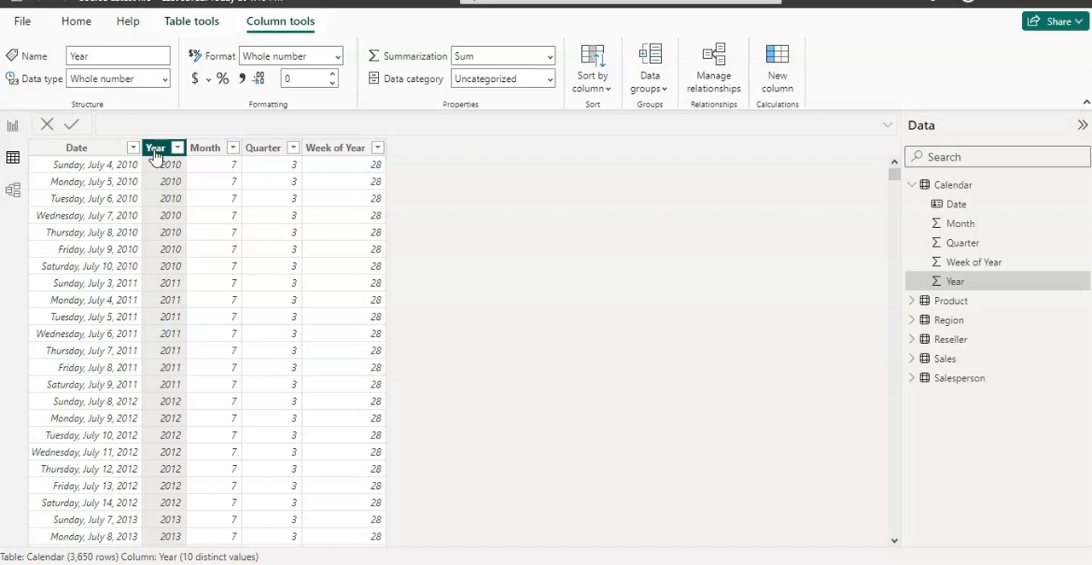
left_click(99, 271)
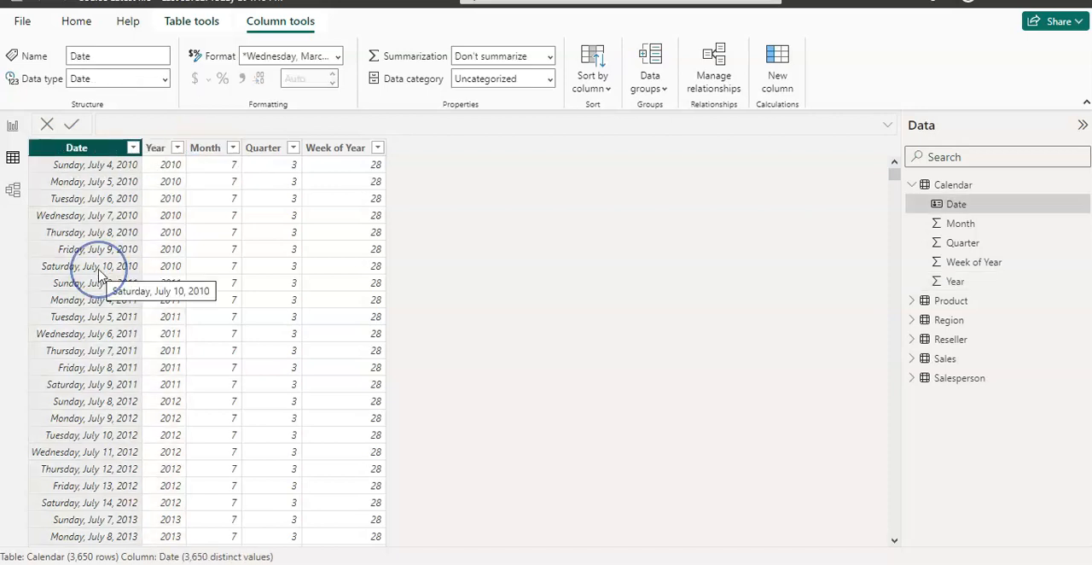
left_click(71, 234)
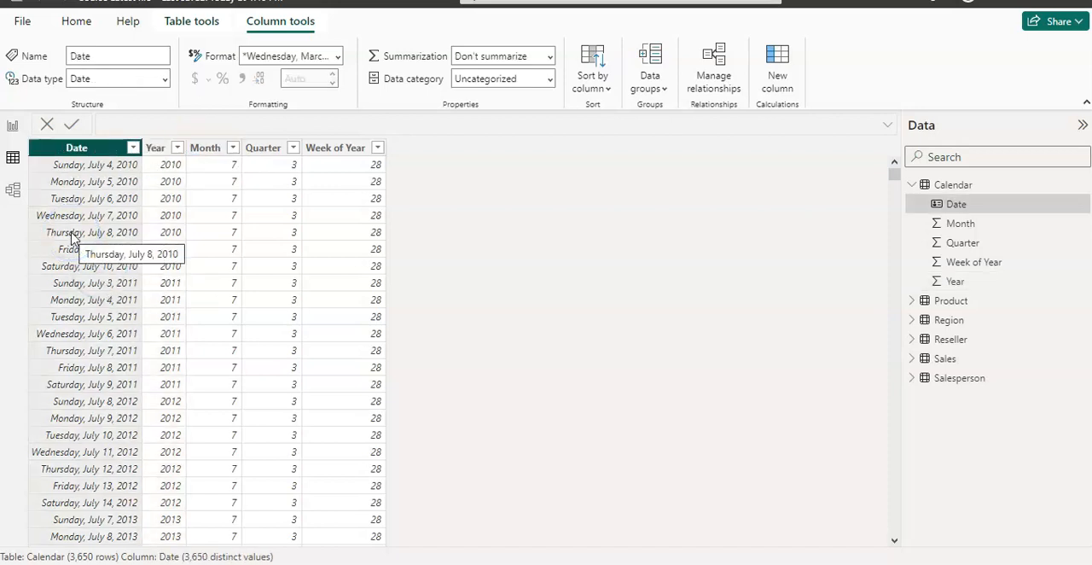